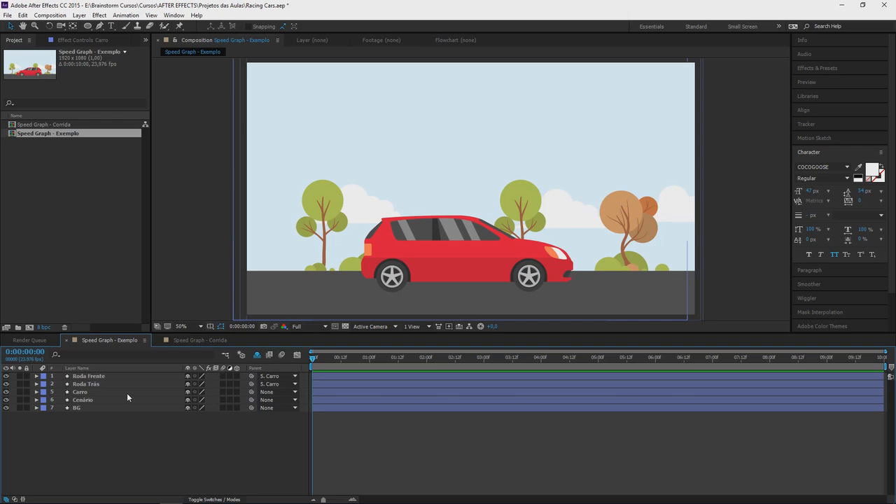
# Start Position keyframing on the Carro layer at 0:00 and move the car back to X 482.3.
pyautogui.click(127, 393)
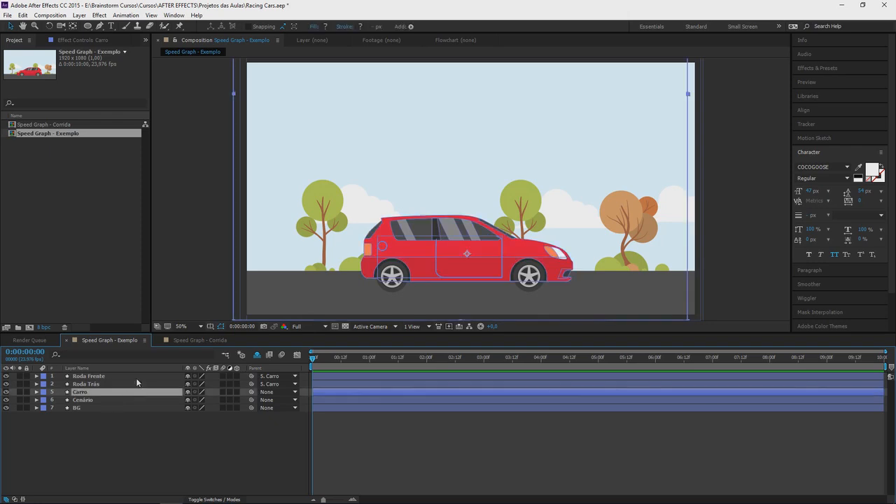
pyautogui.press('p')
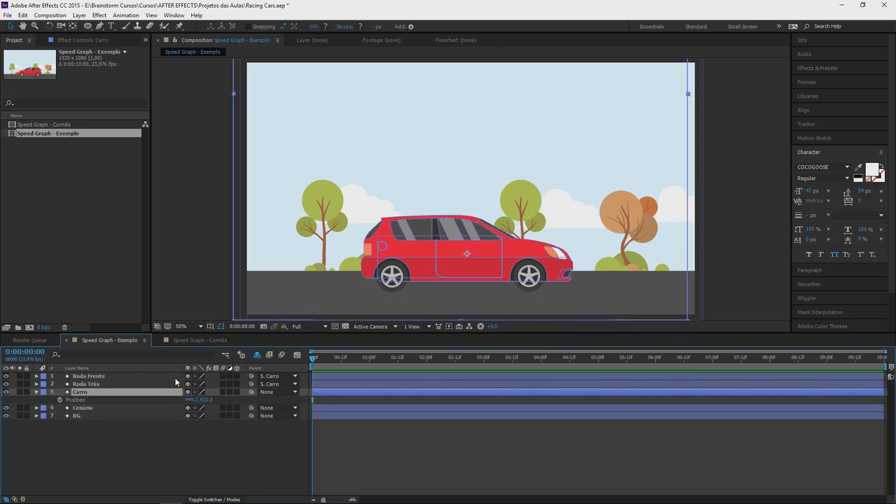
pyautogui.click(60, 400)
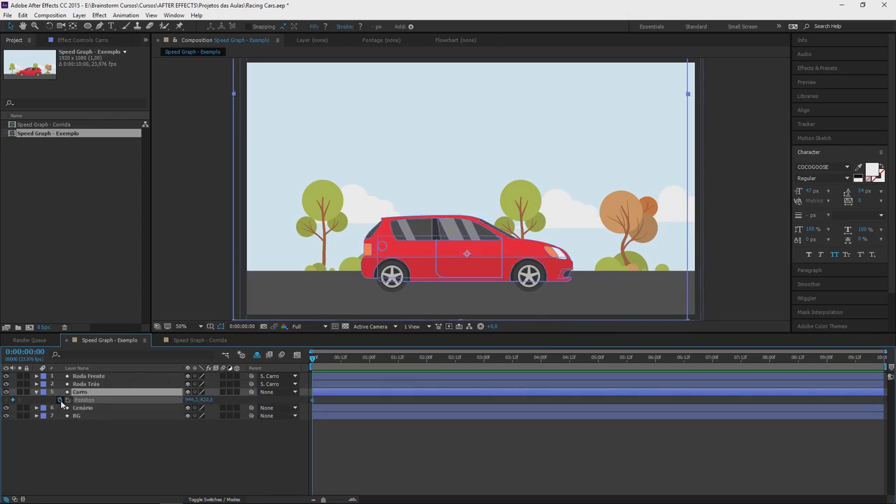
pyautogui.moveTo(198, 399); pyautogui.dragTo(155, 401)
pyautogui.click(204, 401)
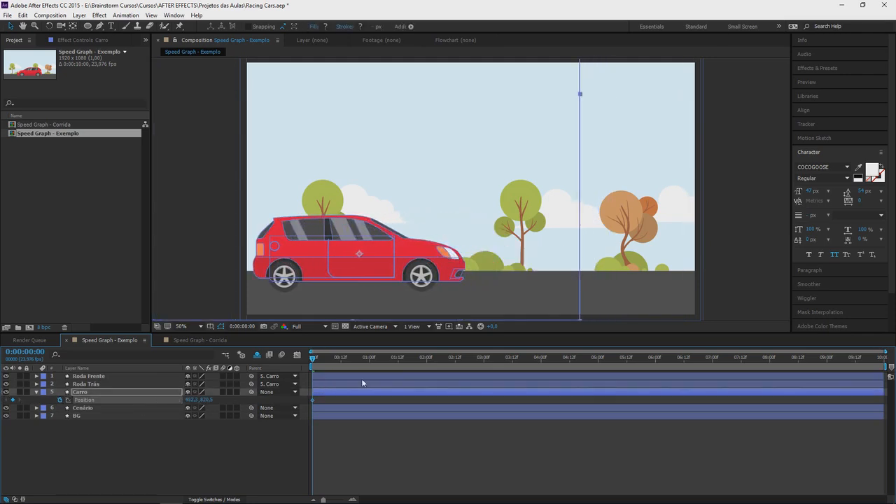
# At 4:00, move the Carro layer forward to X 1444.3 to add the end Position keyframe, and return to the start.
pyautogui.moveTo(548, 358); pyautogui.dragTo(538, 357)
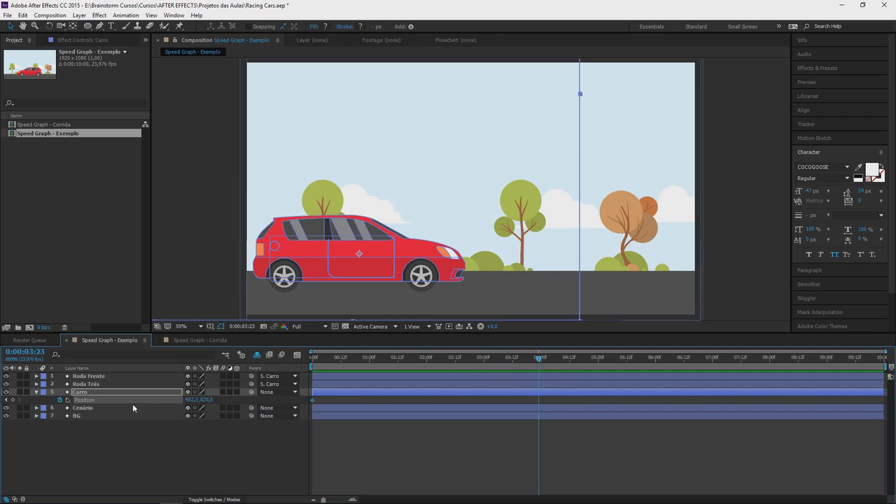
pyautogui.press('pagedown')
pyautogui.moveTo(191, 400); pyautogui.dragTo(483, 400)
pyautogui.press('Home')
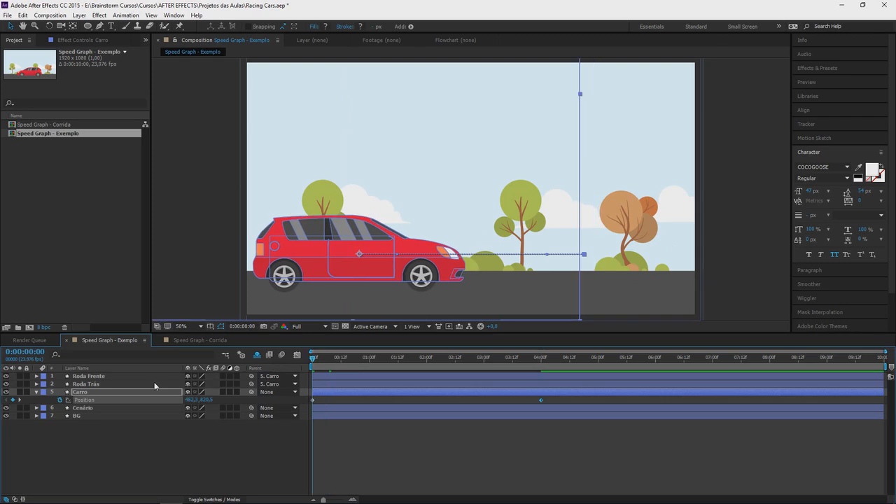
# Keyframe the Rotation of Roda Frente and Roda Trás together from 0° at 0:00 to a new angle at 4:00.
pyautogui.click(88, 376)
pyautogui.keyDown('shift'); pyautogui.click(100, 384); pyautogui.keyUp('shift')
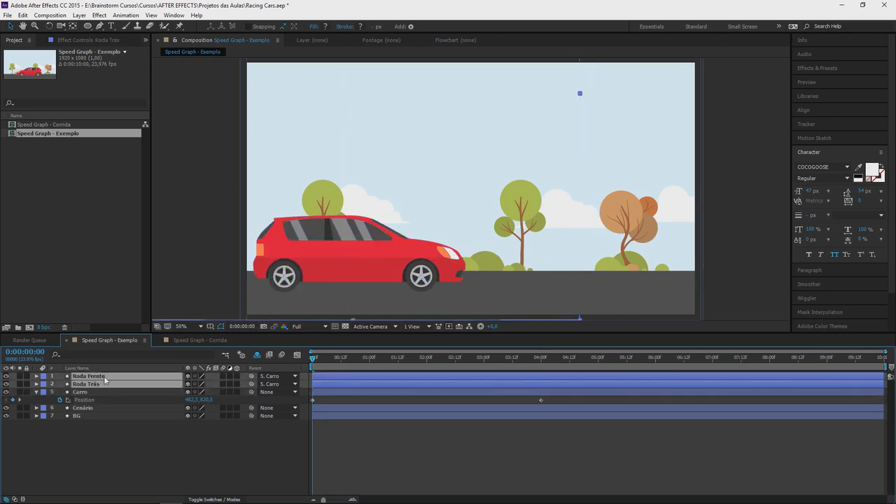
pyautogui.press('r')
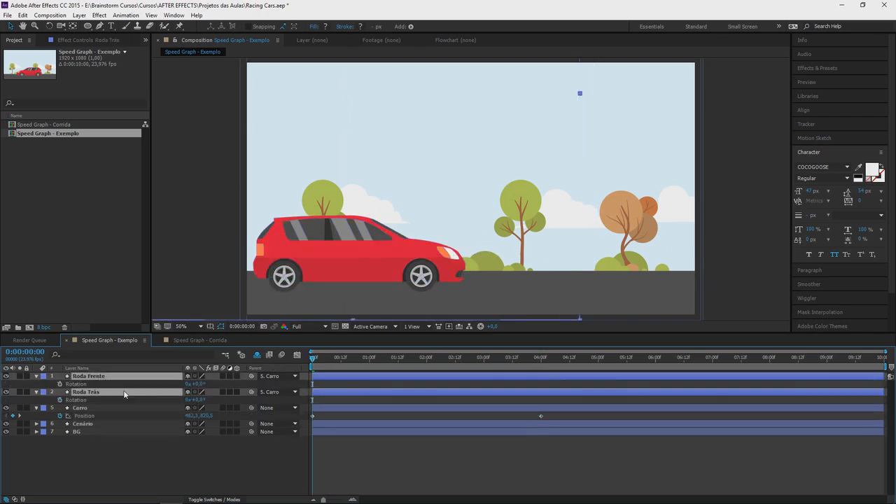
pyautogui.click(59, 383)
pyautogui.click(537, 362)
pyautogui.moveTo(537, 362); pyautogui.dragTo(540, 362)
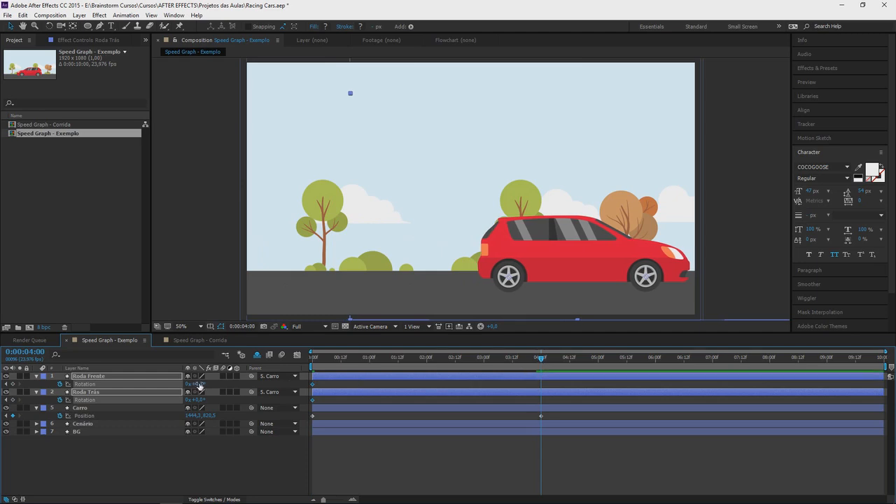
pyautogui.moveTo(200, 387); pyautogui.dragTo(168, 386)
# Play back the composition to check the car's movement and wheel rotation.
pyautogui.click(490, 357)
pyautogui.press('space')
pyautogui.click(419, 445)
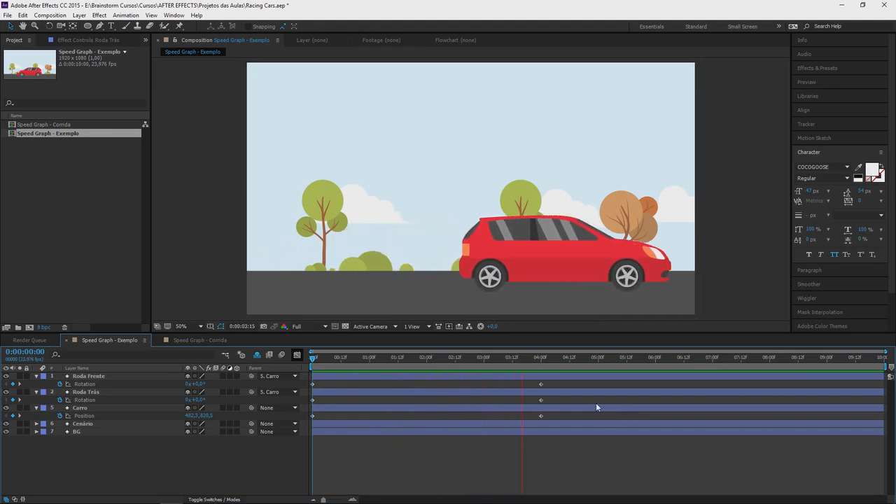
pyautogui.press('space')
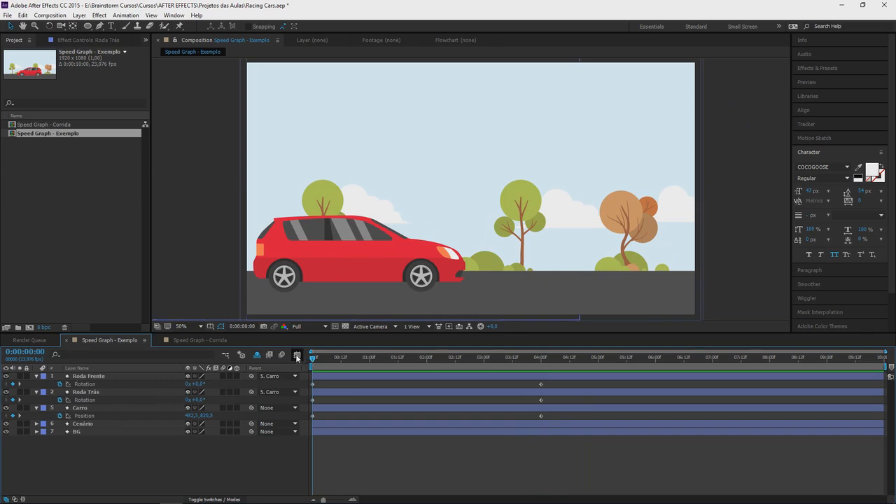
# Show the Carro layer's Position speed graph and play the animation against it to examine the constant speed.
pyautogui.click(144, 417)
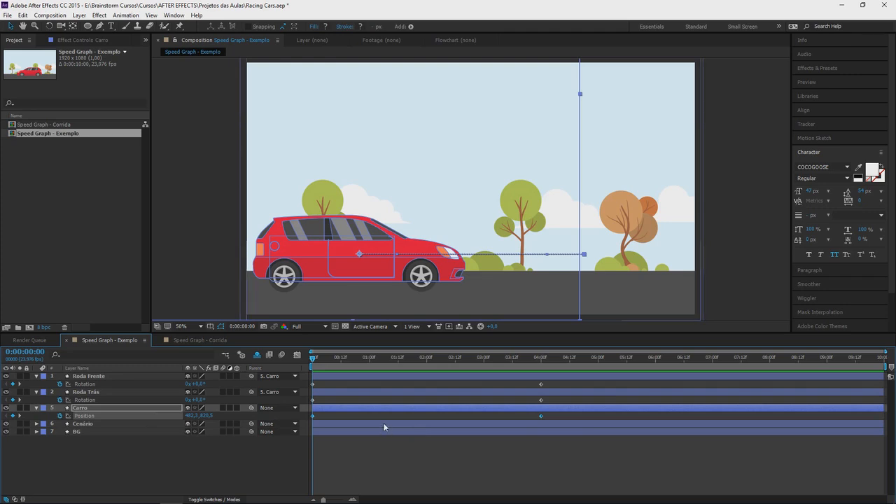
pyautogui.click(300, 357)
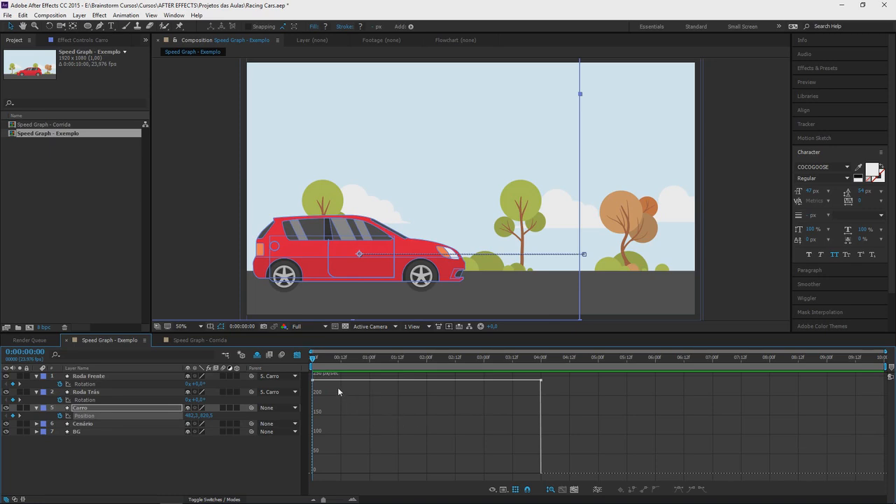
pyautogui.press('space')
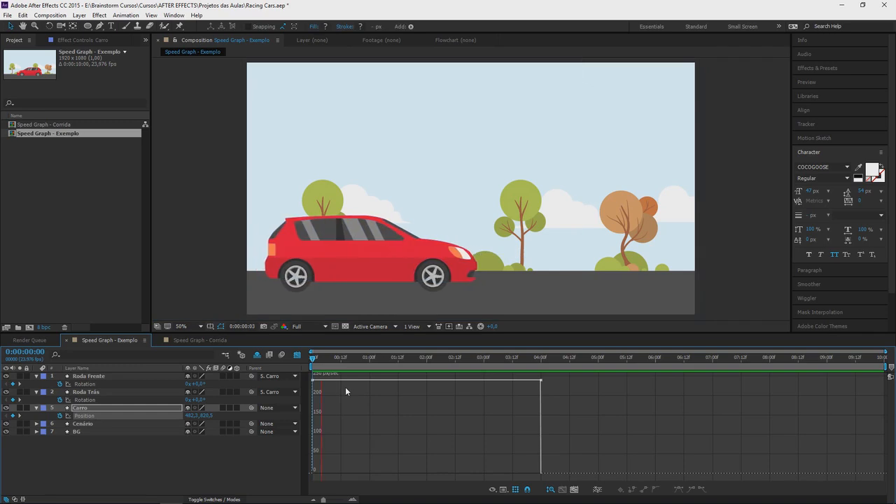
pyautogui.moveTo(365, 381)
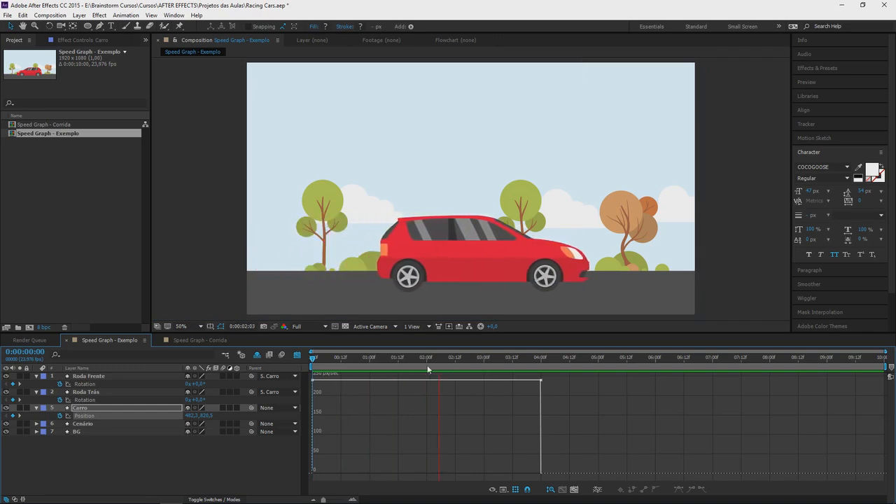
pyautogui.press('space')
pyautogui.moveTo(312, 381)
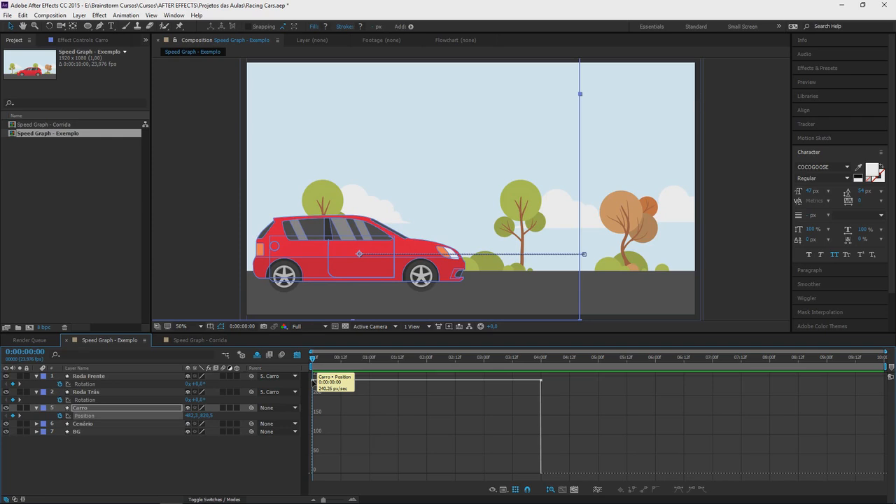
pyautogui.press('space')
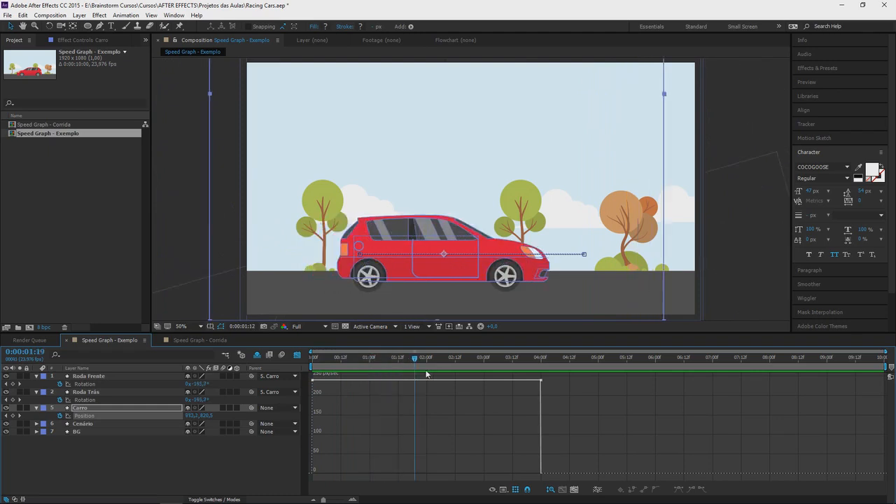
pyautogui.press('space')
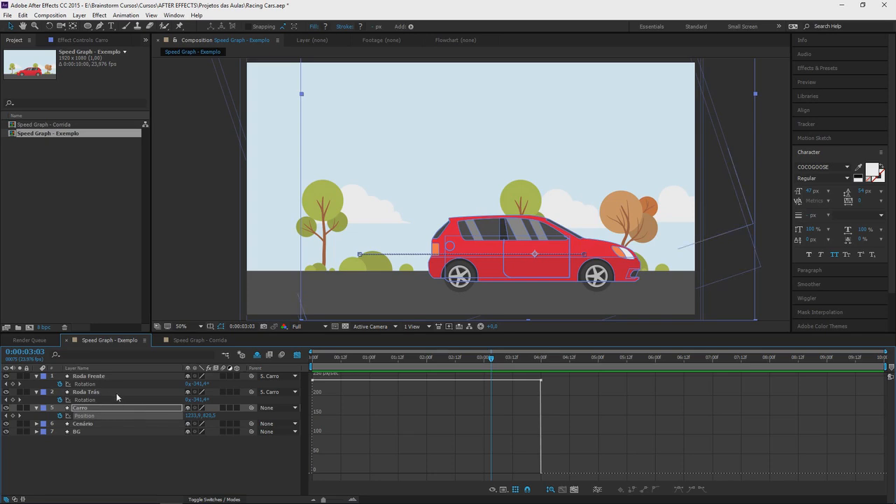
# Collapse both wheel layers and apply Easy Ease to both Carro Position keyframes in the speed graph.
pyautogui.click(37, 392)
pyautogui.click(37, 376)
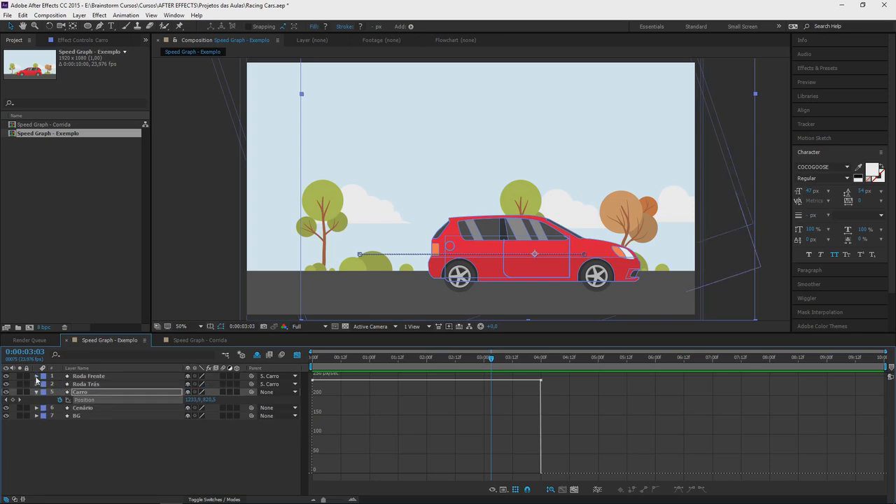
pyautogui.moveTo(575, 377); pyautogui.dragTo(312, 391)
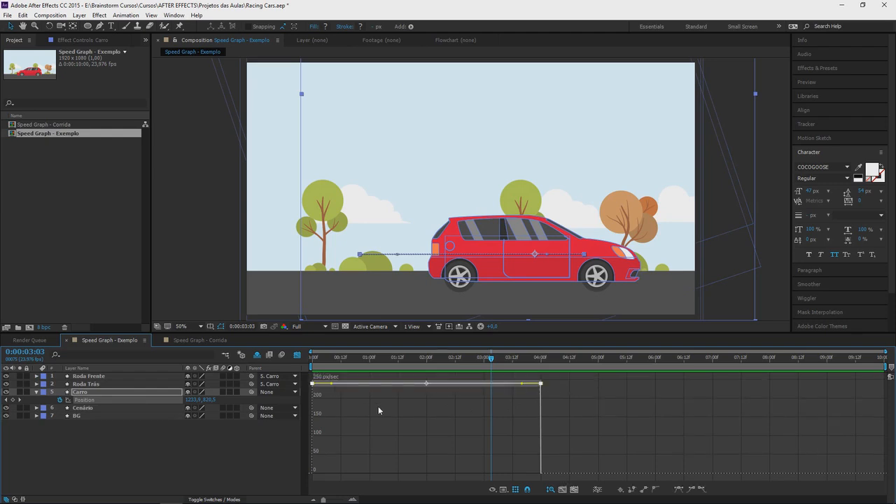
pyautogui.press('F9')
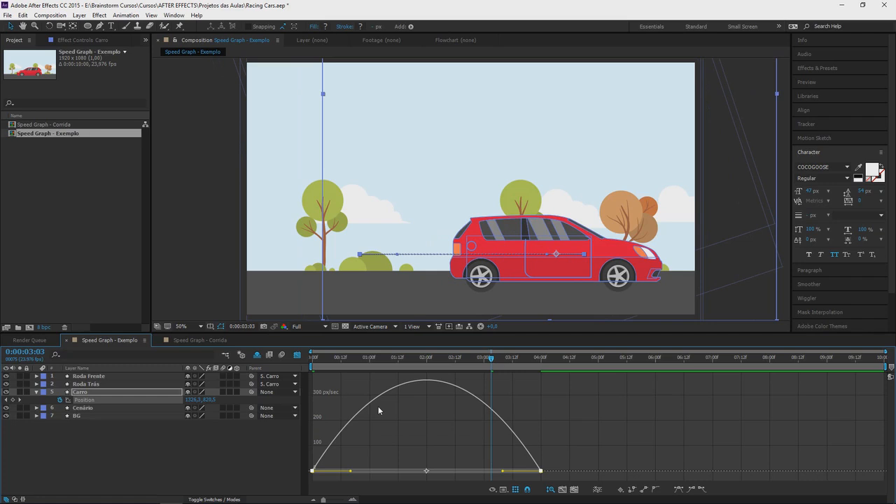
pyautogui.click(559, 433)
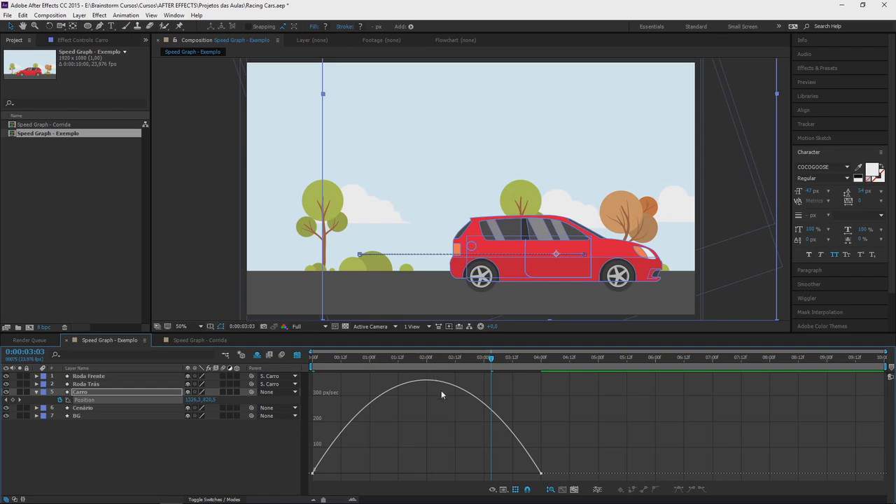
# Try raising the Carro layer to Y 574.5 at 2:00 and compare its keyframes with the speed graph.
pyautogui.click(426, 359)
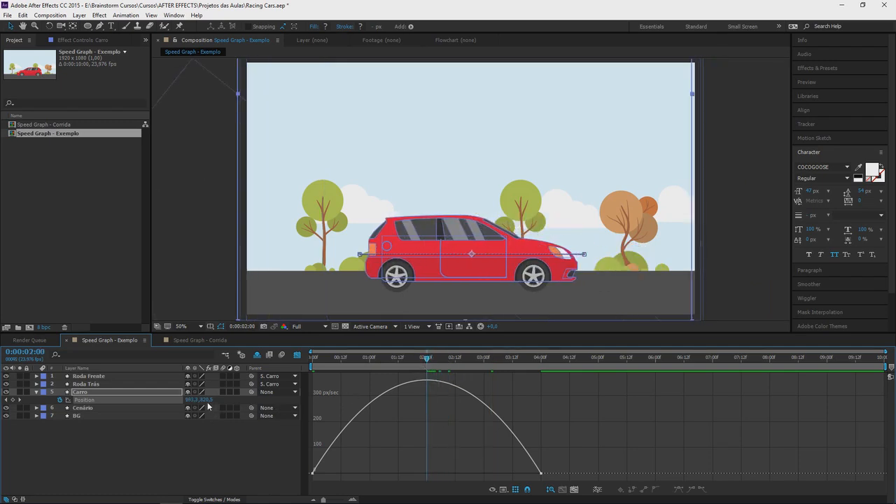
pyautogui.moveTo(208, 405); pyautogui.dragTo(348, 394)
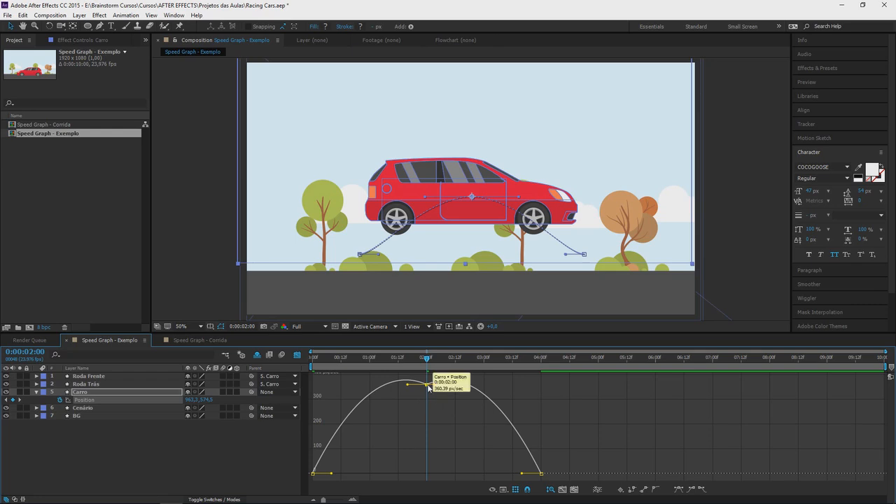
pyautogui.click(297, 356)
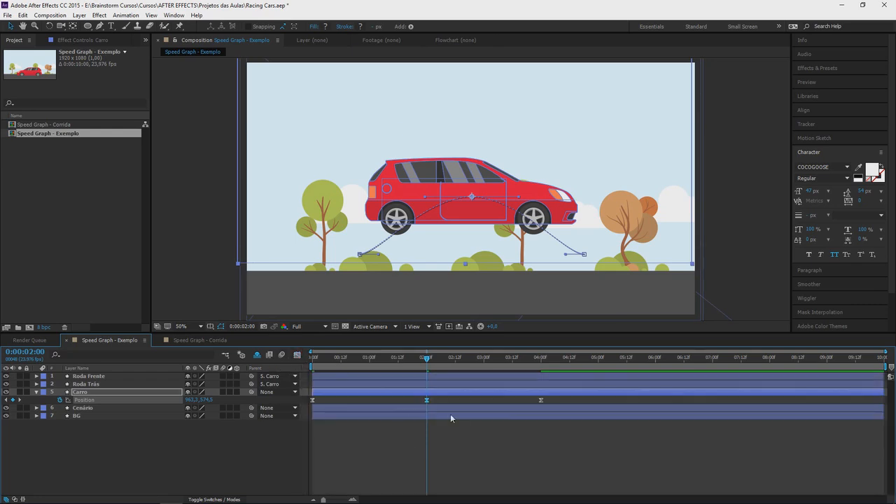
pyautogui.click(297, 355)
# Play and scrub the eased car animation from the start to follow its speed curve.
pyautogui.moveTo(433, 368); pyautogui.dragTo(315, 364)
pyautogui.press('space')
pyautogui.moveTo(407, 361); pyautogui.dragTo(299, 357)
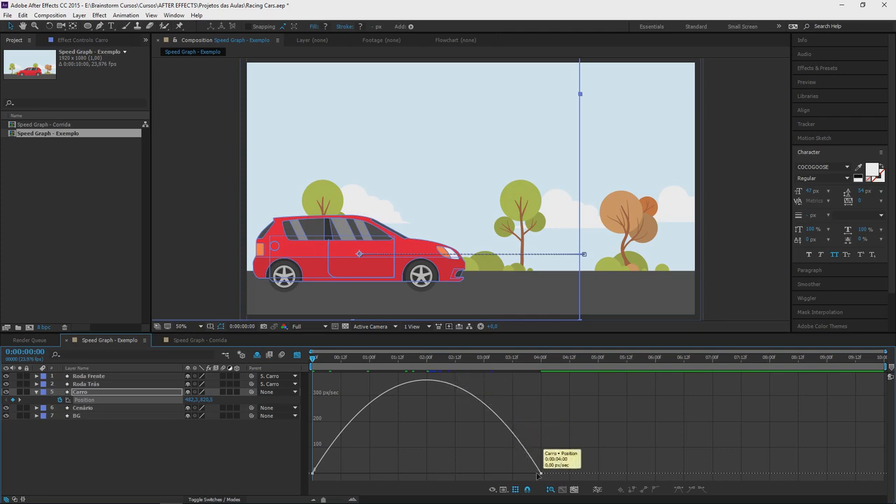
# Move Carro's last Position keyframe out to about 5:18 and inspect the speed at the curve's peak.
pyautogui.moveTo(313, 362); pyautogui.dragTo(542, 368)
pyautogui.moveTo(544, 473); pyautogui.dragTo(641, 474)
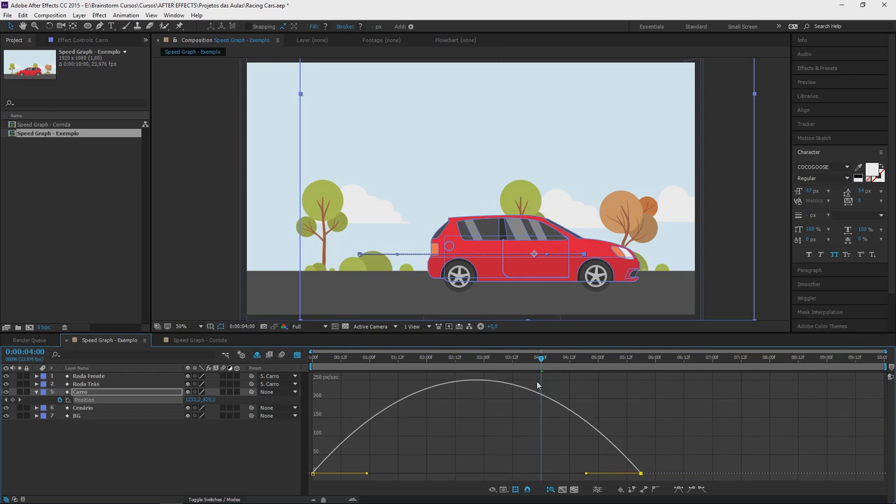
pyautogui.click(476, 366)
pyautogui.moveTo(475, 366); pyautogui.dragTo(479, 367)
pyautogui.moveTo(476, 382)
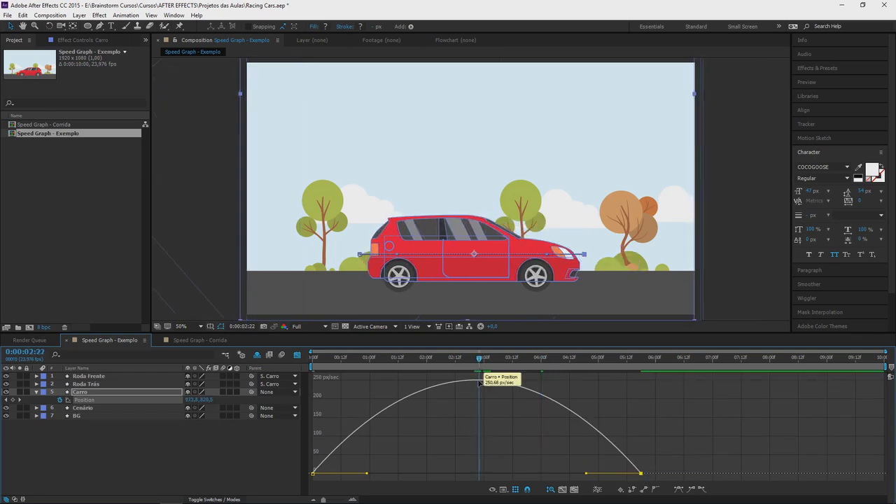
pyautogui.moveTo(478, 366); pyautogui.dragTo(611, 397)
# Move Carro's last Position keyframe to about 2:10, return to the start, and check the available graph types and options.
pyautogui.moveTo(641, 473); pyautogui.dragTo(450, 478)
pyautogui.moveTo(316, 359)
pyautogui.mouseDown()
pyautogui.moveTo(384, 372)
pyautogui.moveTo(313, 360)
pyautogui.mouseUp()
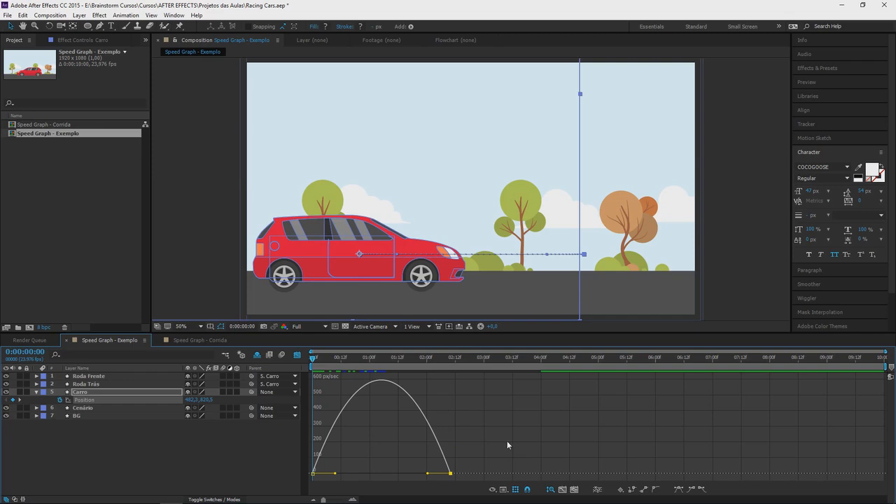
pyautogui.click(503, 490)
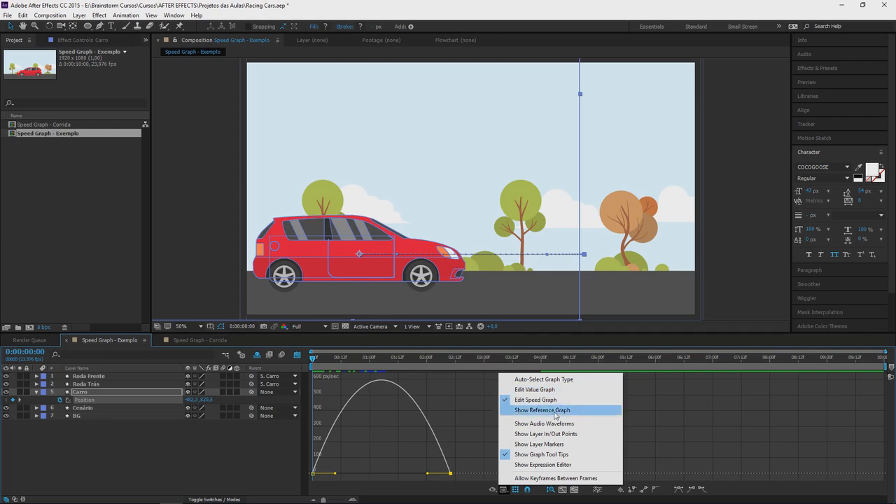
pyautogui.click(449, 424)
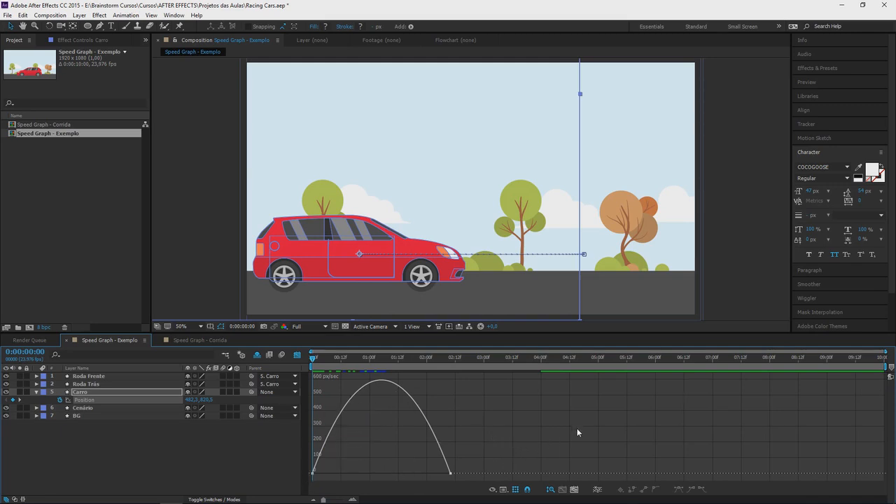
# Fit both Carro Position keyframes in the graph view and extend the first keyframe's ease handle to about the 1-second mark.
pyautogui.moveTo(574, 425); pyautogui.dragTo(296, 485)
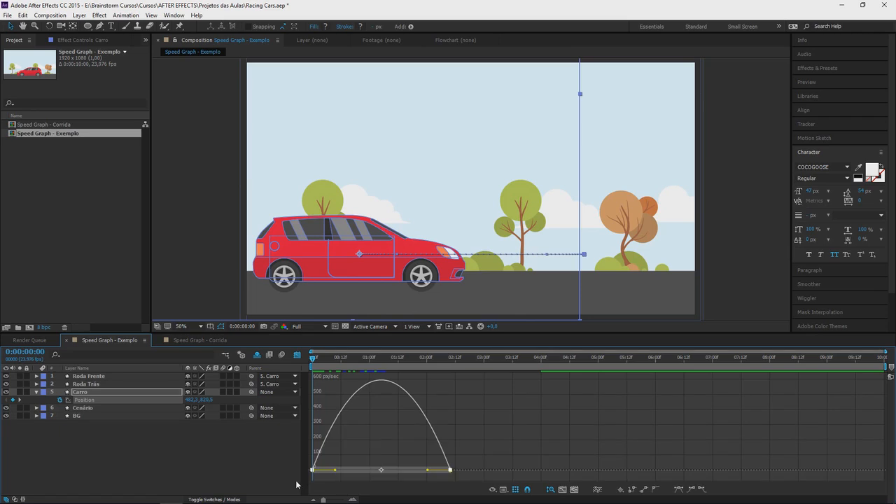
pyautogui.click(563, 490)
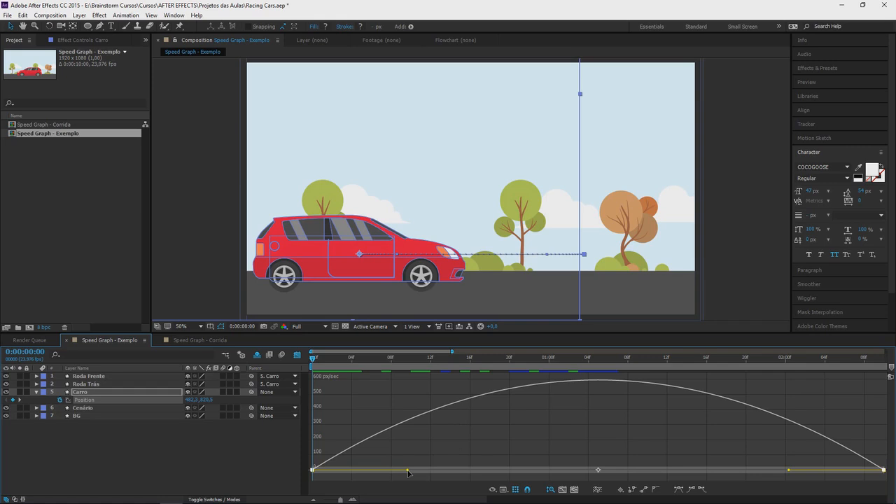
pyautogui.moveTo(409, 474); pyautogui.dragTo(487, 480)
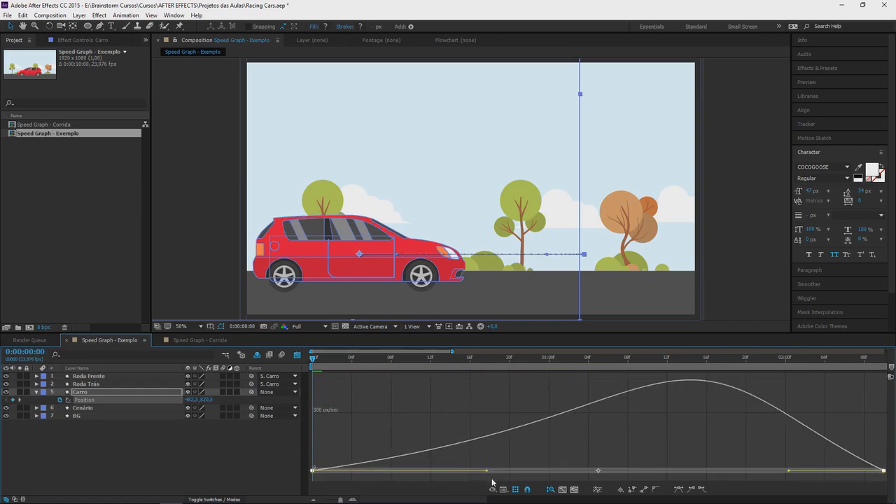
pyautogui.moveTo(488, 473); pyautogui.dragTo(545, 473)
pyautogui.click(550, 489)
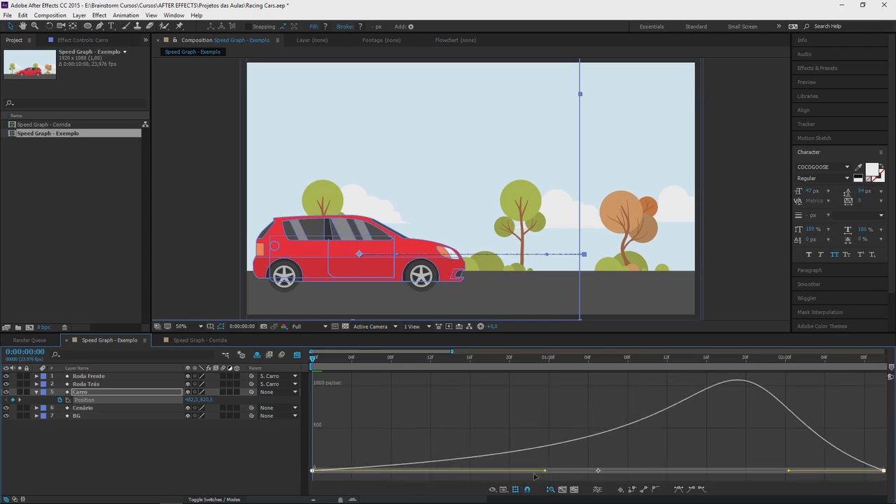
# Zoom the time ruler out and preview the car's late-peaking speed curve through to the last Position keyframe at 2:10.
pyautogui.moveTo(340, 500); pyautogui.dragTo(329, 499)
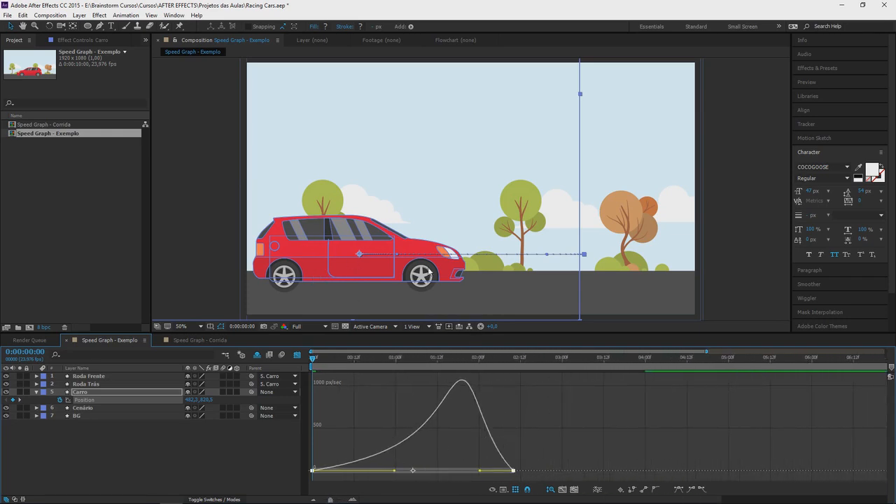
pyautogui.click(564, 441)
pyautogui.press('space')
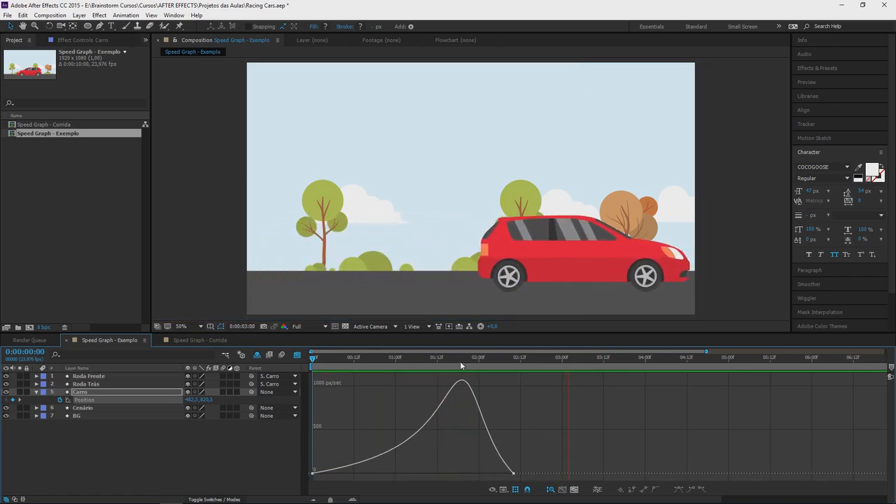
pyautogui.press('space')
pyautogui.press('space')
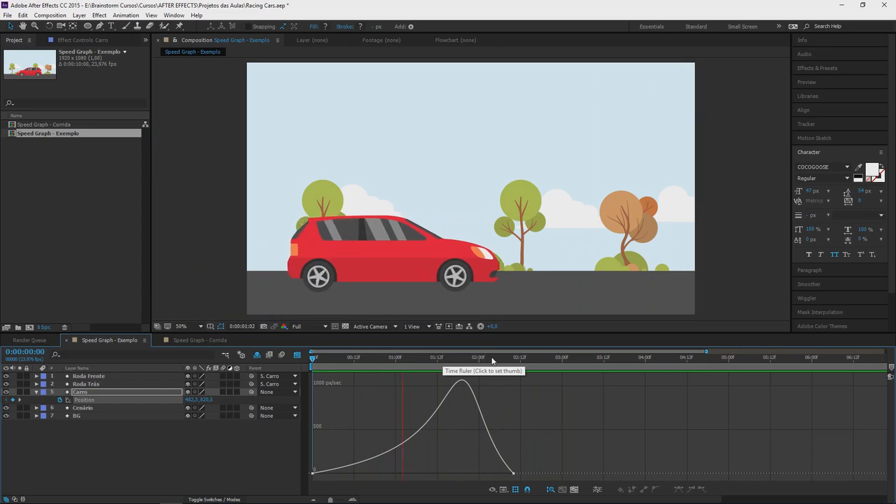
pyautogui.click(514, 360)
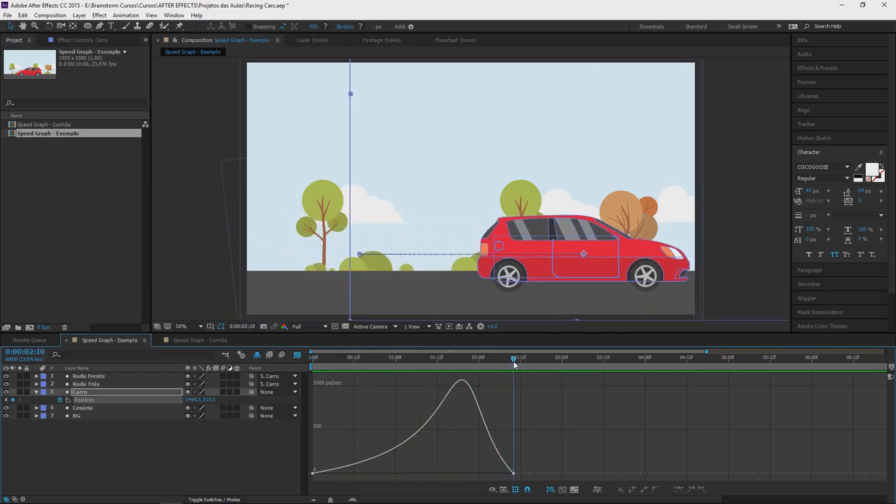
# Reveal the Rotation keyframes of Roda Trás and Roda Frente and preview the wheels with the car from the start.
pyautogui.click(84, 384)
pyautogui.keyDown('shift'); pyautogui.click(98, 376); pyautogui.keyUp('shift')
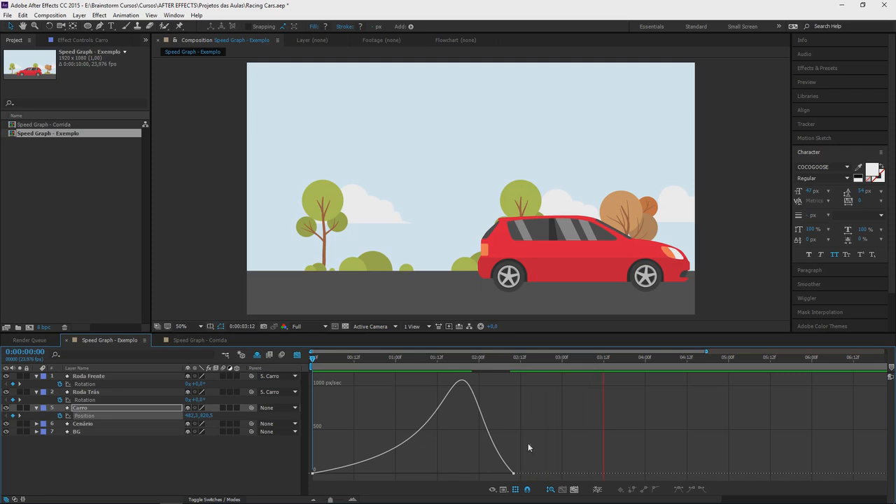
pyautogui.moveTo(492, 360); pyautogui.dragTo(312, 361)
pyautogui.press('space')
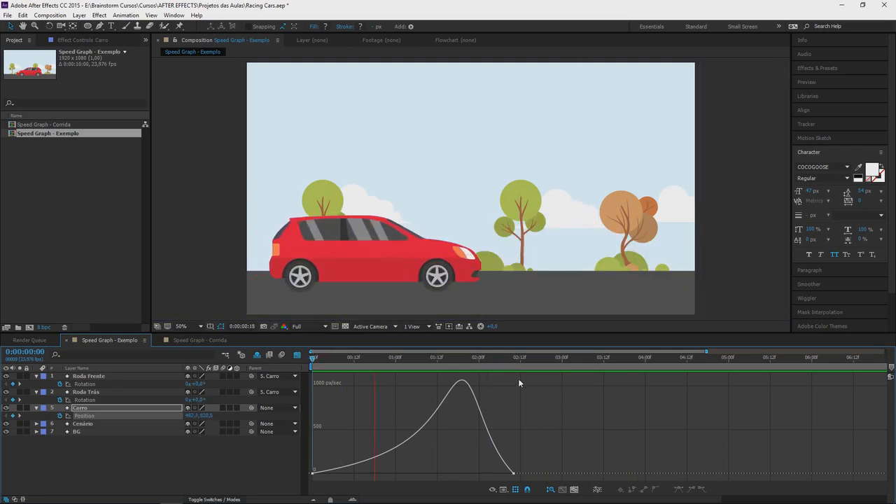
# Reapply Easy Ease to both Carro Position keyframes for a symmetrical speed curve.
pyautogui.click(333, 358)
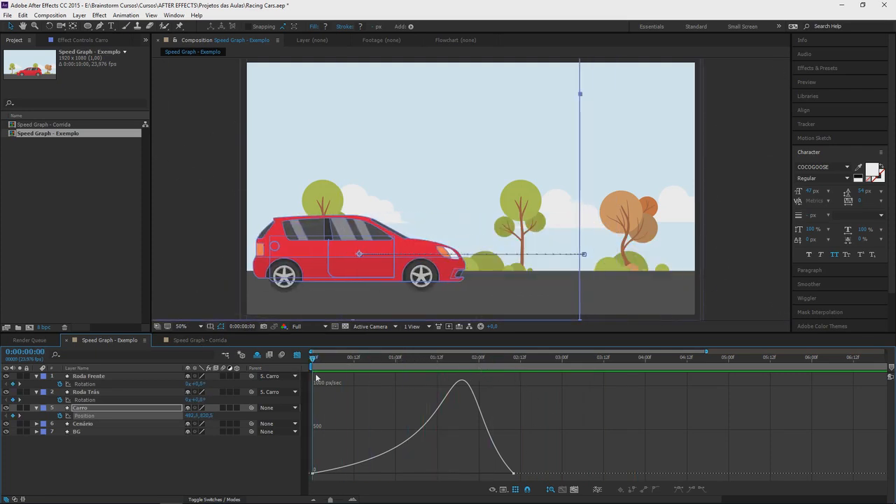
pyautogui.moveTo(338, 376); pyautogui.dragTo(401, 392)
pyautogui.moveTo(561, 459); pyautogui.dragTo(306, 481)
pyautogui.press('F9')
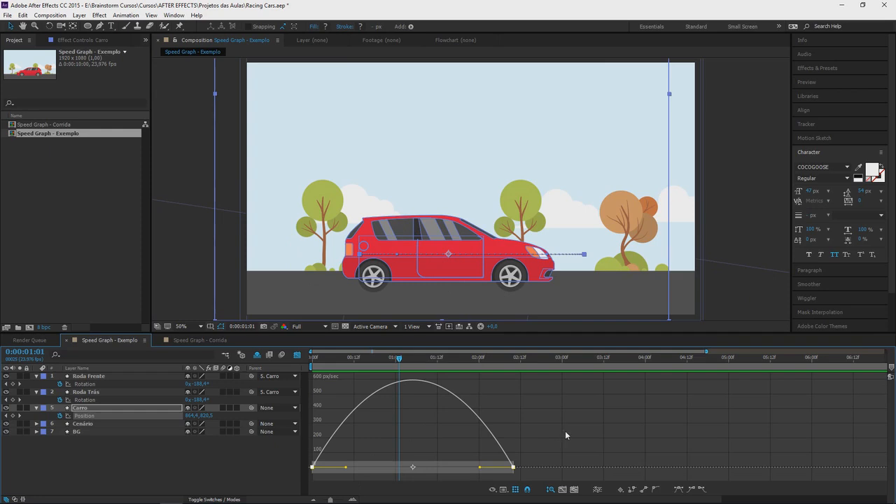
# Pull the last Position keyframe's ease handle back so the speed peaks at about 0:14, and preview the fast start.
pyautogui.moveTo(566, 440); pyautogui.dragTo(429, 478)
pyautogui.moveTo(399, 359); pyautogui.dragTo(278, 365)
pyautogui.click(474, 408)
pyautogui.press('space')
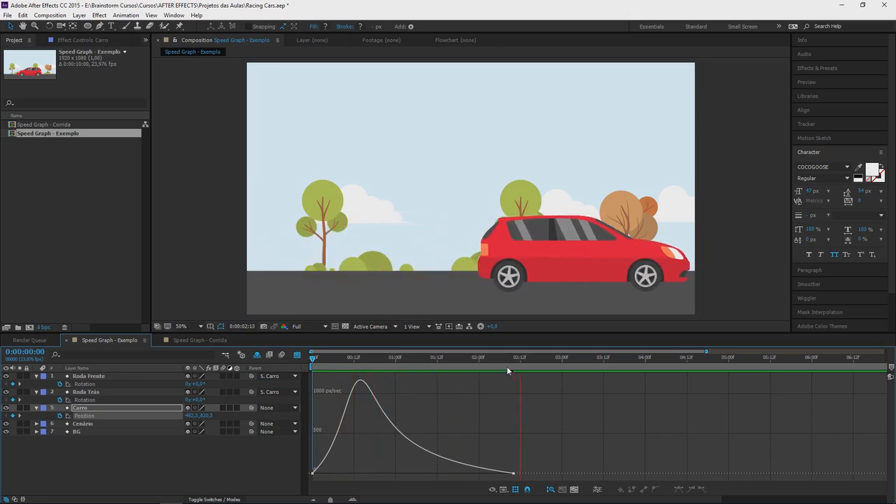
pyautogui.moveTo(509, 361); pyautogui.dragTo(322, 361)
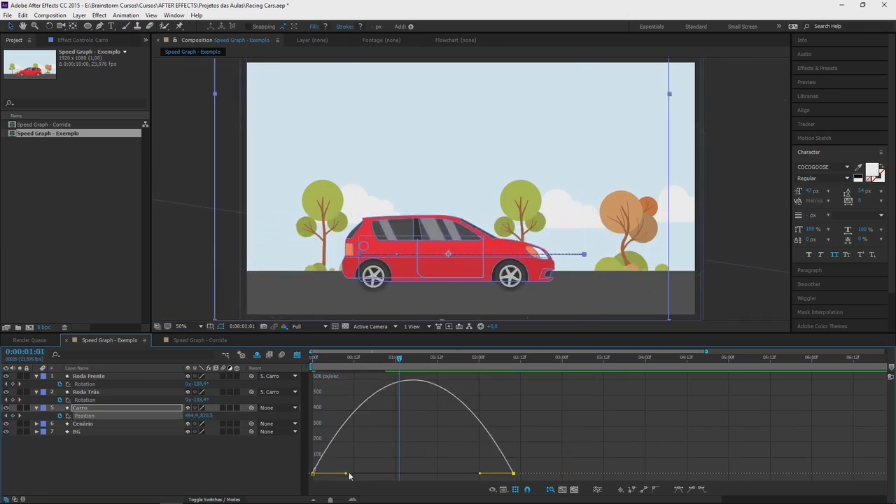
# Extend the first ease handle to about 1:00 and the last to about 1:08 for a sharp central peak, and preview it.
pyautogui.moveTo(348, 477); pyautogui.dragTo(425, 475)
pyautogui.moveTo(351, 361); pyautogui.dragTo(312, 361)
pyautogui.press('space')
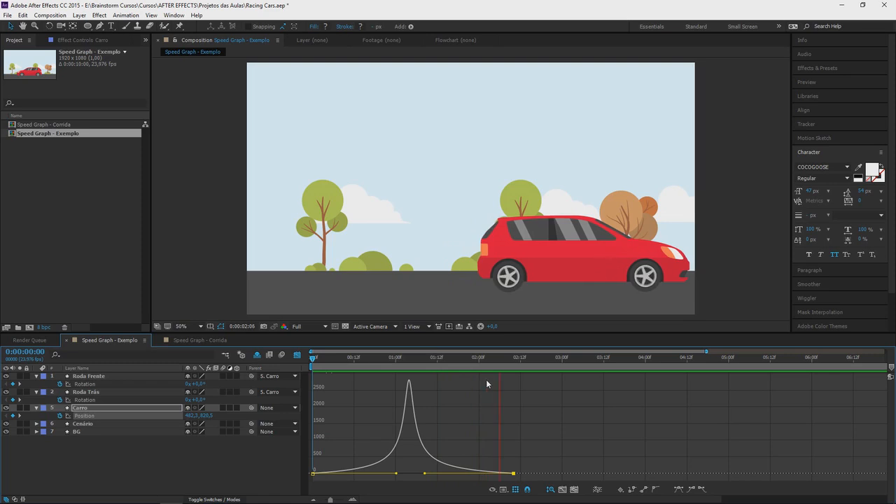
pyautogui.moveTo(497, 358); pyautogui.dragTo(325, 360)
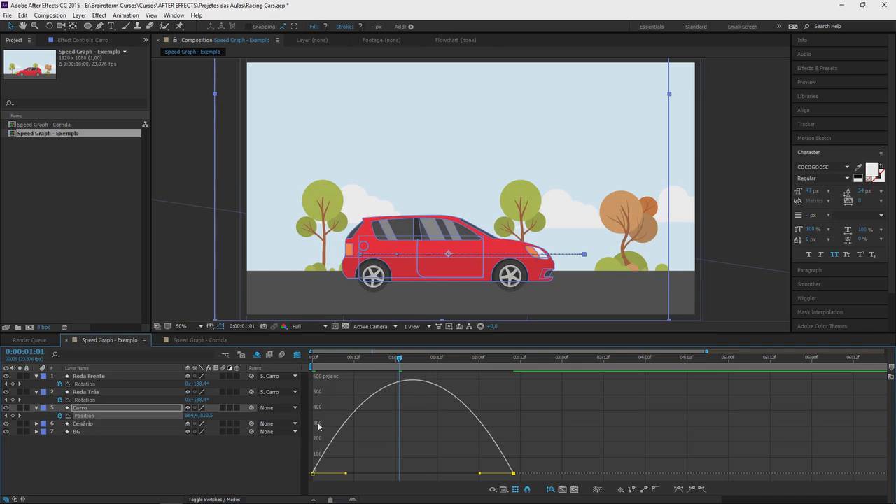
# Return to the first frame and preview the symmetrical Easy Ease movement of the car.
pyautogui.moveTo(385, 363); pyautogui.dragTo(317, 367)
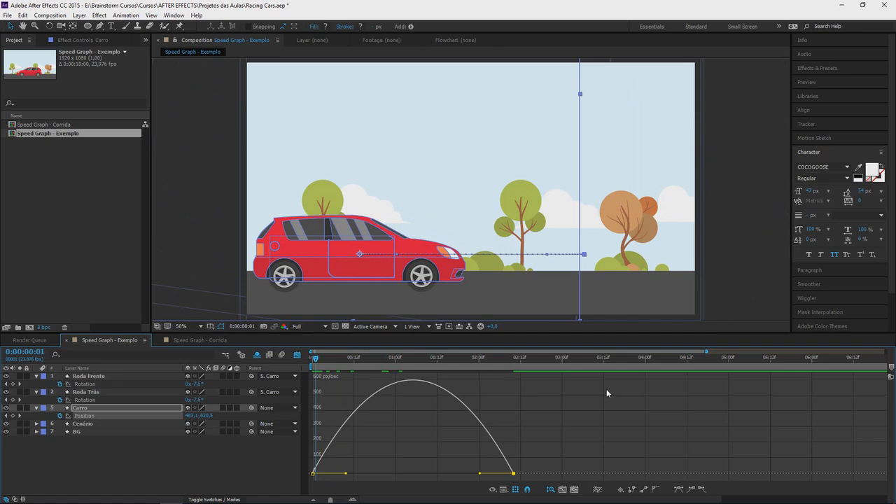
pyautogui.press('pageup')
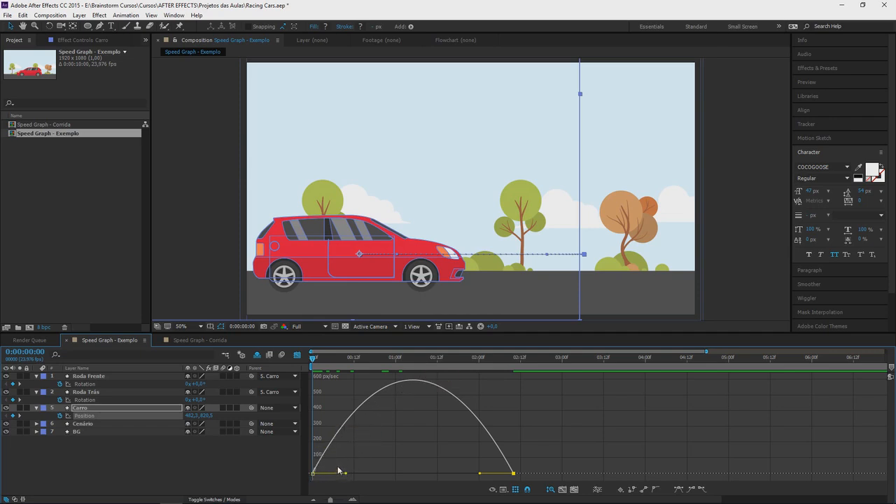
pyautogui.press('space')
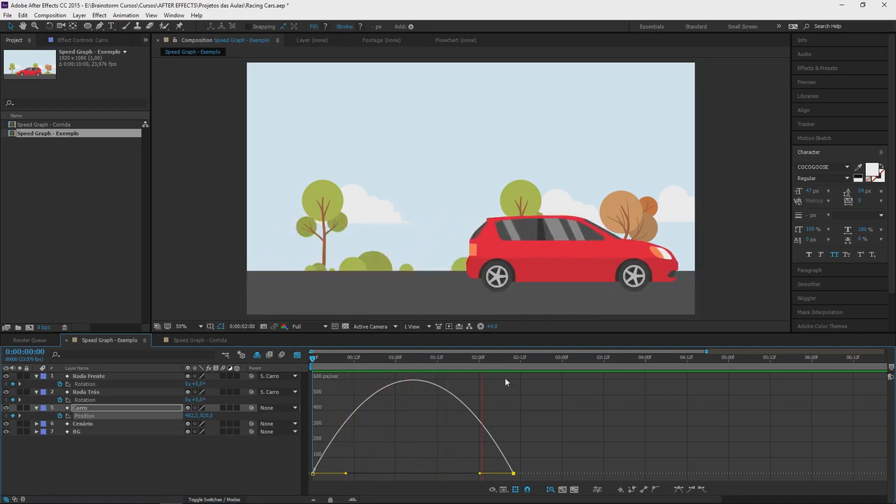
pyautogui.press('space')
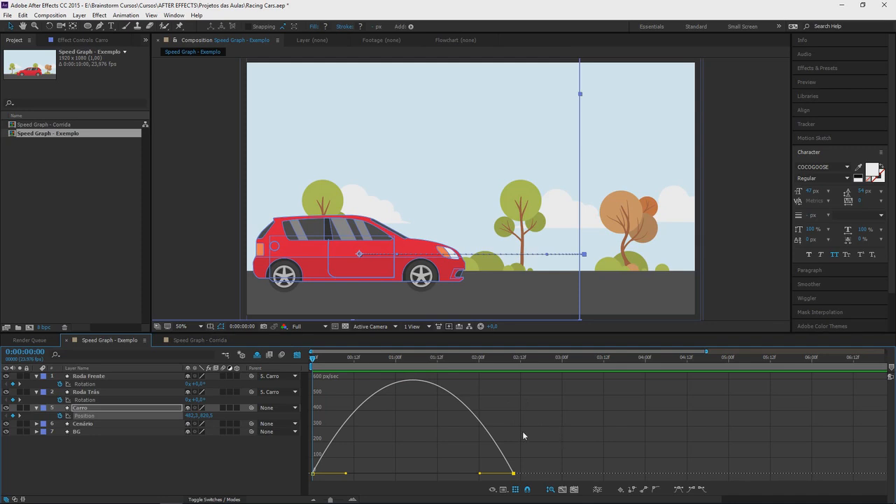
# Change the graph type to Edit Value Graph and inspect Carro's Position X curve from its first keyframe.
pyautogui.click(503, 490)
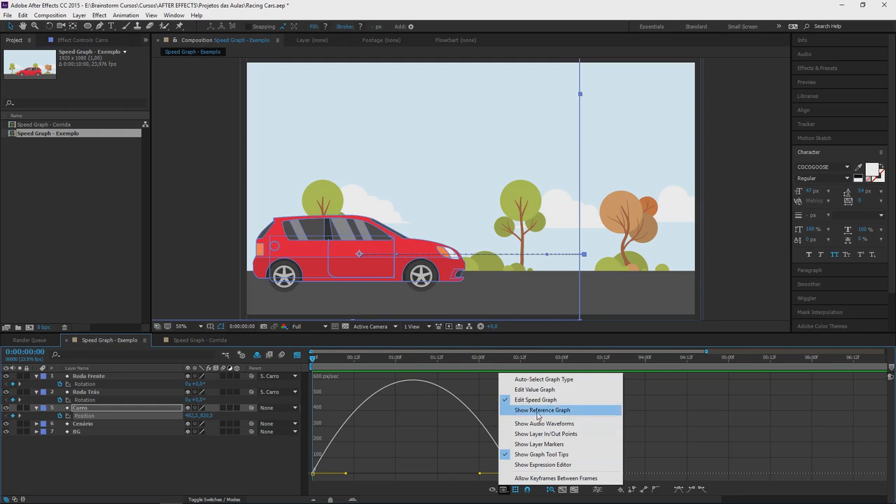
pyautogui.click(546, 390)
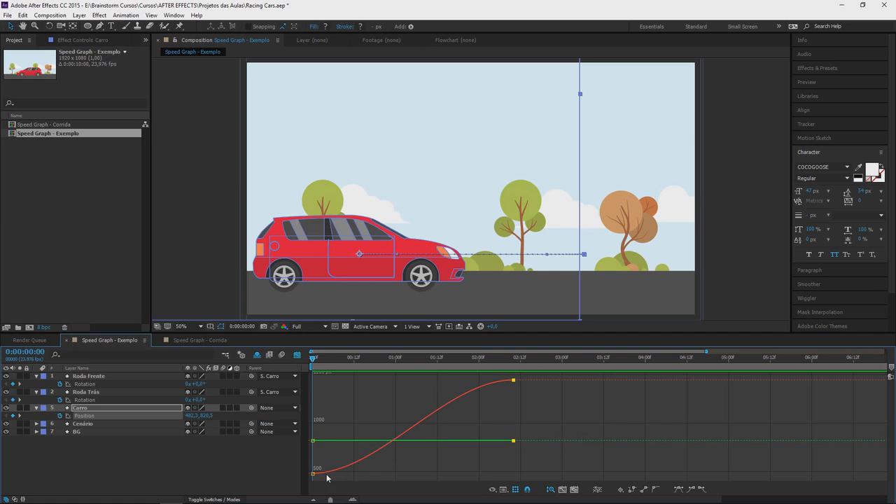
pyautogui.moveTo(326, 474)
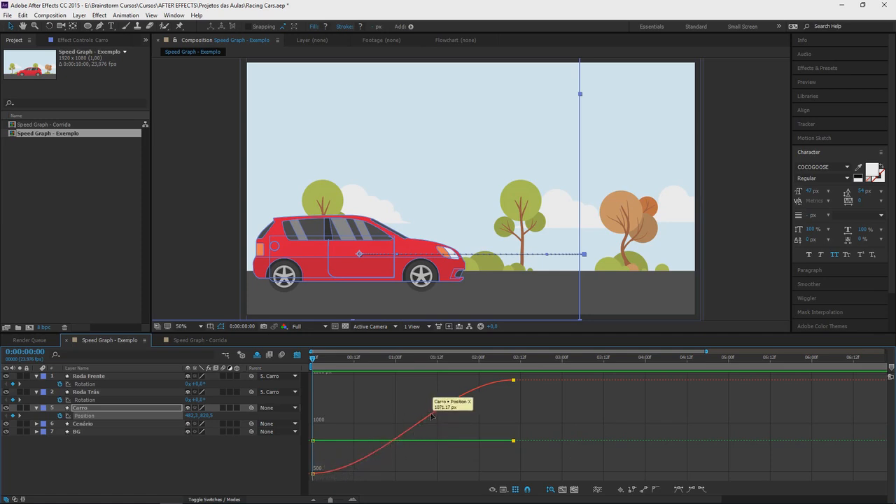
pyautogui.click(312, 474)
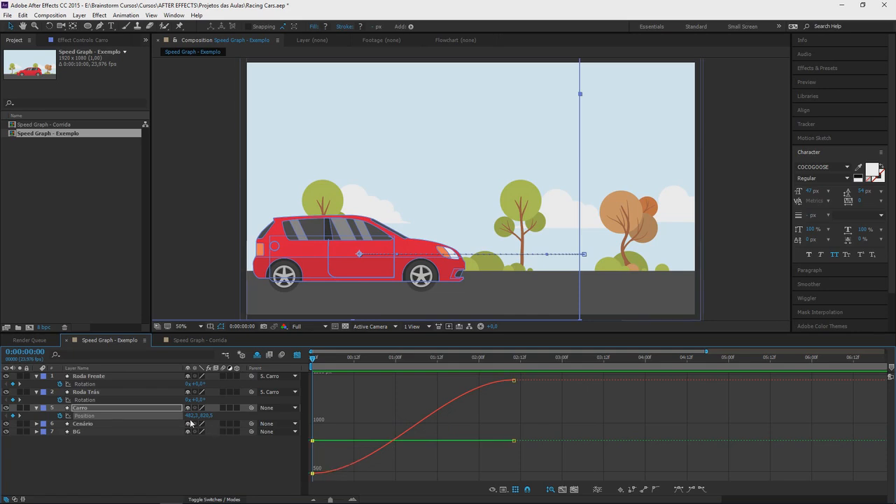
# Check the car at 2:10 and scrub from near the start to 1:05 to compare its movement with the Position X curve.
pyautogui.click(515, 364)
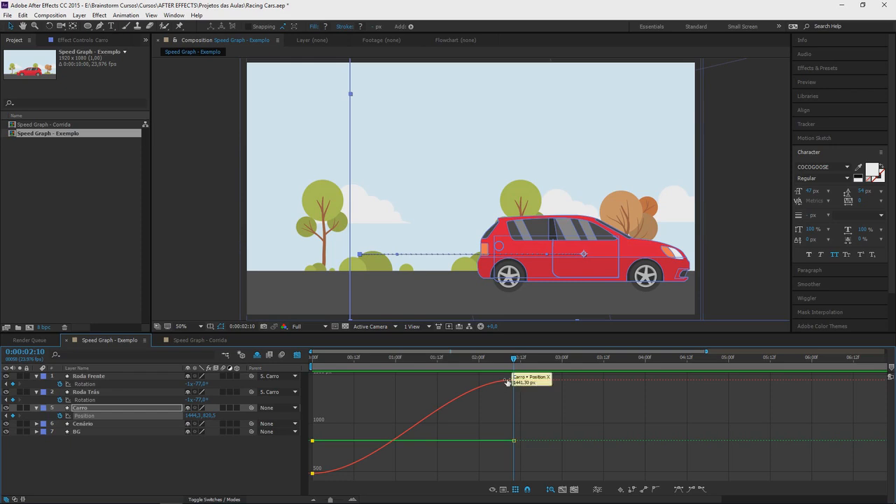
pyautogui.moveTo(317, 475)
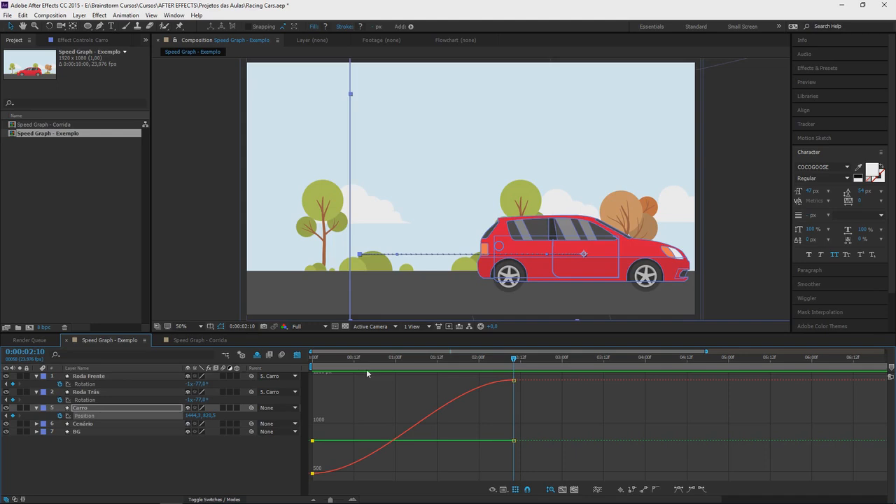
pyautogui.click(343, 358)
pyautogui.moveTo(329, 367); pyautogui.dragTo(413, 361)
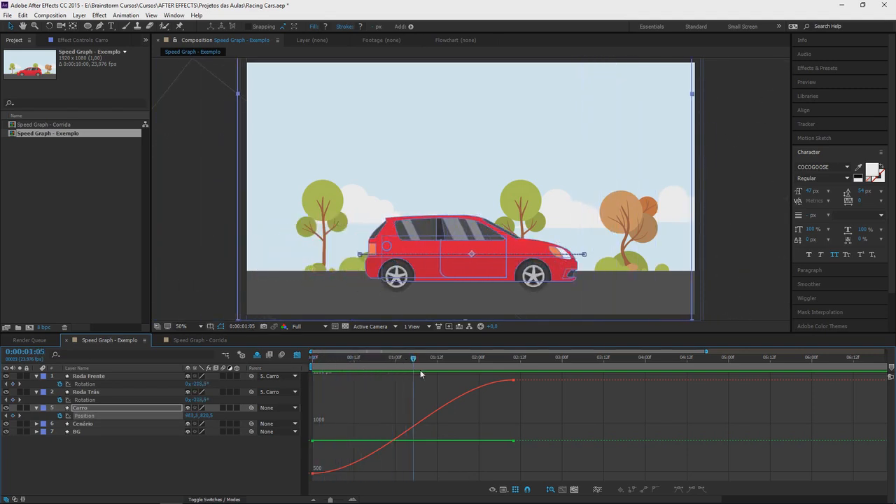
# Try adding a Position keyframe at 1:14 on the value curve with the Pen tool and adjusting it with Convert Vertex, and undo it.
pyautogui.click(515, 381)
pyautogui.click(98, 26)
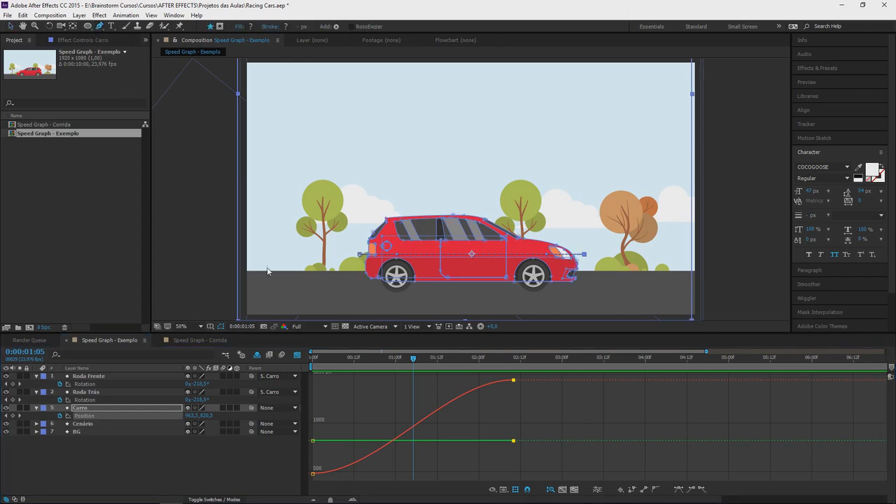
pyautogui.click(445, 406)
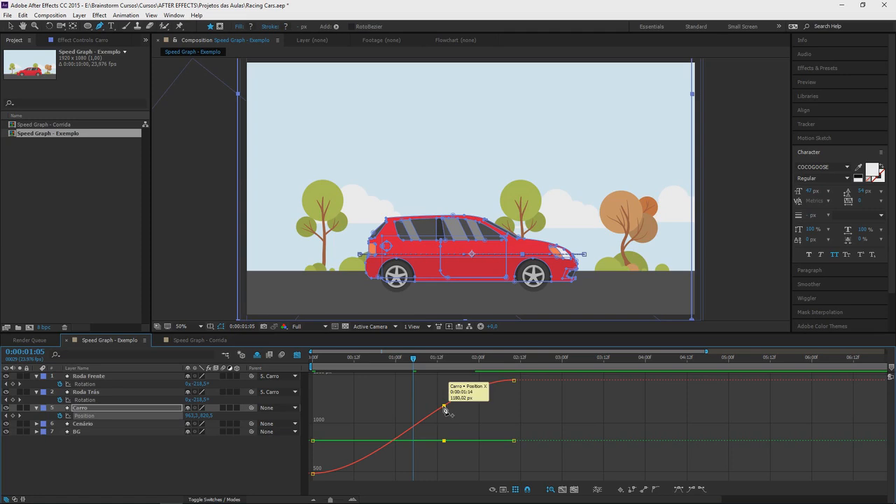
pyautogui.moveTo(99, 26); pyautogui.dragTo(128, 57)
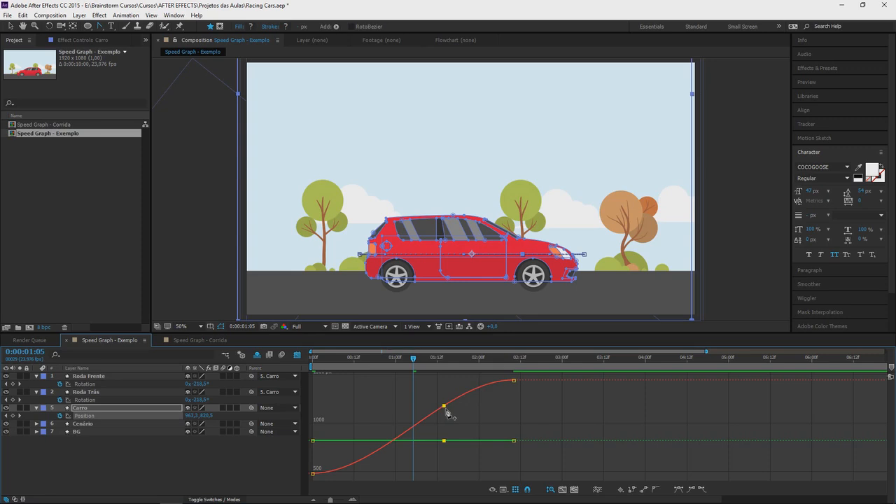
pyautogui.click(475, 388)
pyautogui.hotkey('ctrl', 'z')
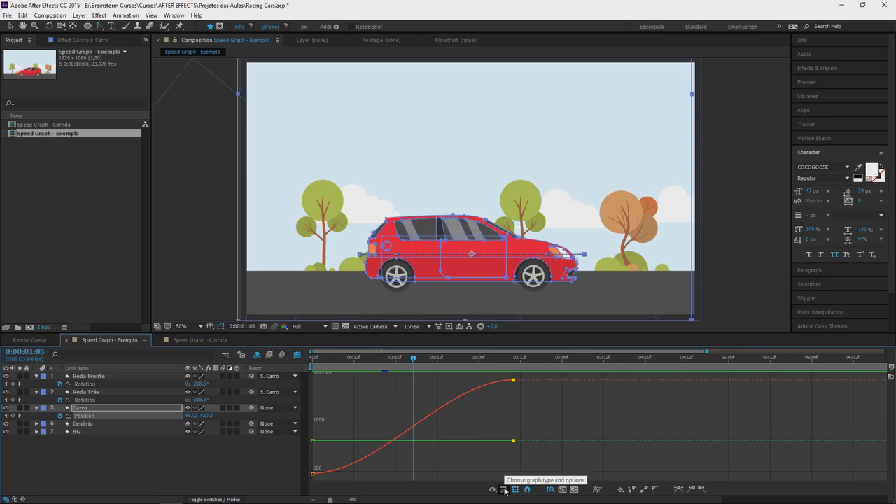
# Add two Position keyframes on Carro's Position X curve, at about 0:21 and 1:15.
pyautogui.moveTo(413, 357); pyautogui.dragTo(371, 363)
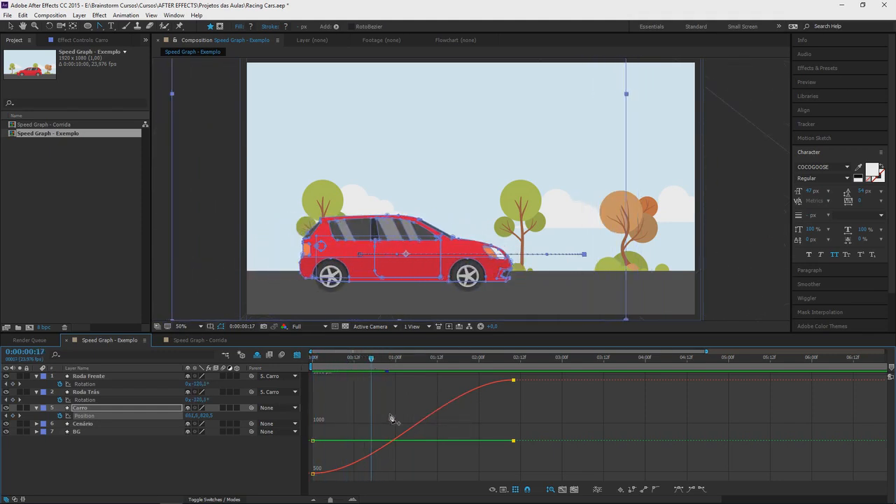
pyautogui.moveTo(415, 427)
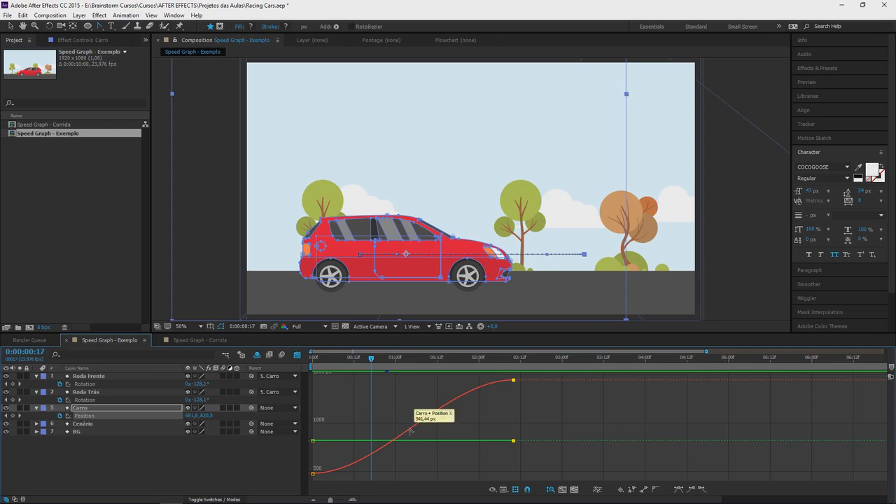
pyautogui.moveTo(390, 447)
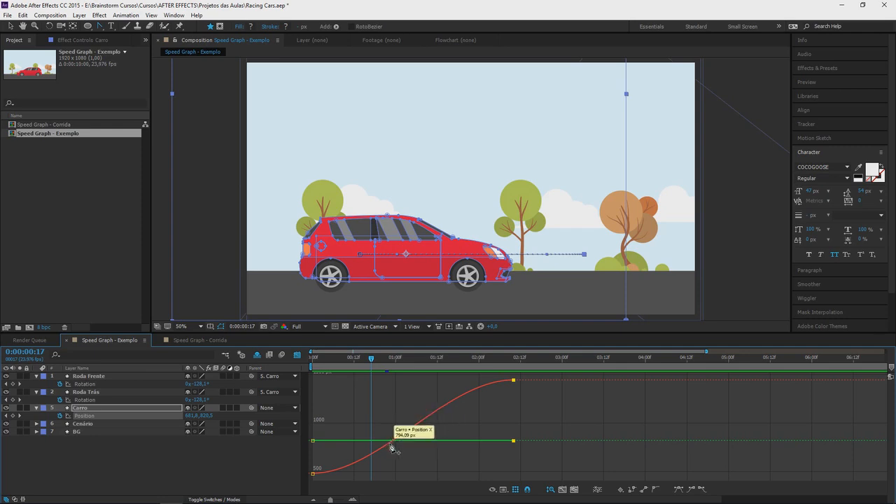
pyautogui.keyDown('ctrl'); pyautogui.click(385, 443); pyautogui.keyUp('ctrl')
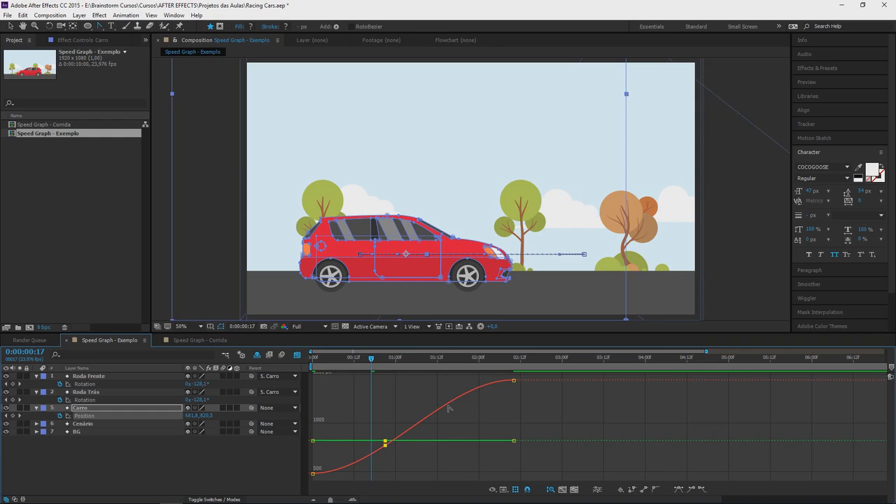
pyautogui.keyDown('ctrl'); pyautogui.click(448, 405); pyautogui.keyUp('ctrl')
# Set Carro's X Position at the 1:15 keyframe to 769,3, matching the keyframe at 0:21.
pyautogui.click(383, 361)
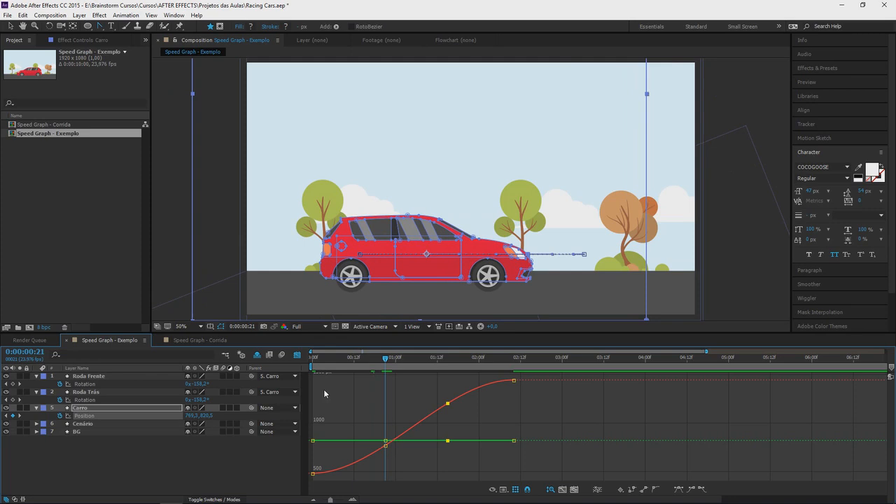
pyautogui.click(191, 416)
pyautogui.click(19, 415)
pyautogui.click(191, 415)
pyautogui.write('750')
pyautogui.press('Return')
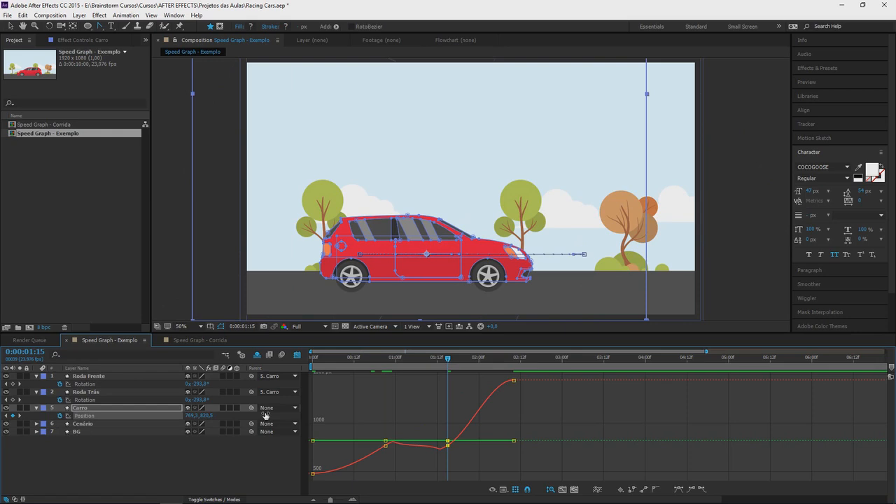
# Scrub and play the car's movement between the 0:21 and 1:15 keyframes and examine the dip in the Position X curve.
pyautogui.moveTo(381, 362); pyautogui.dragTo(393, 367)
pyautogui.press('space')
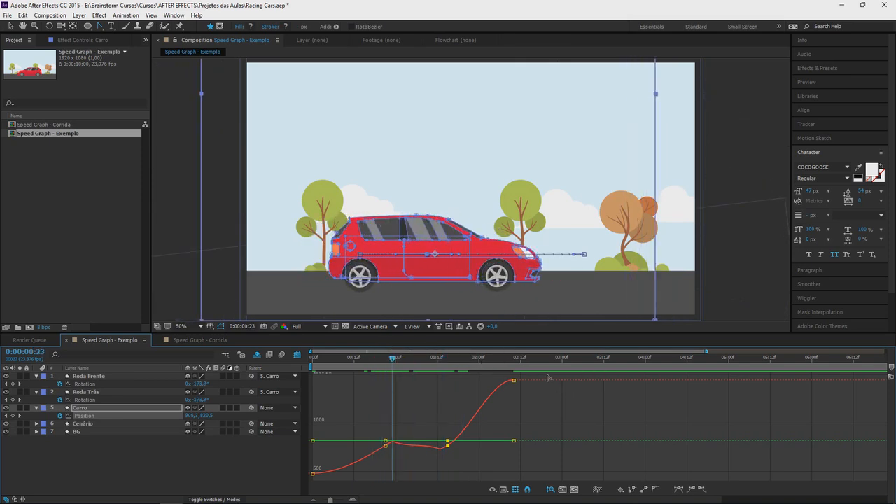
pyautogui.moveTo(429, 444)
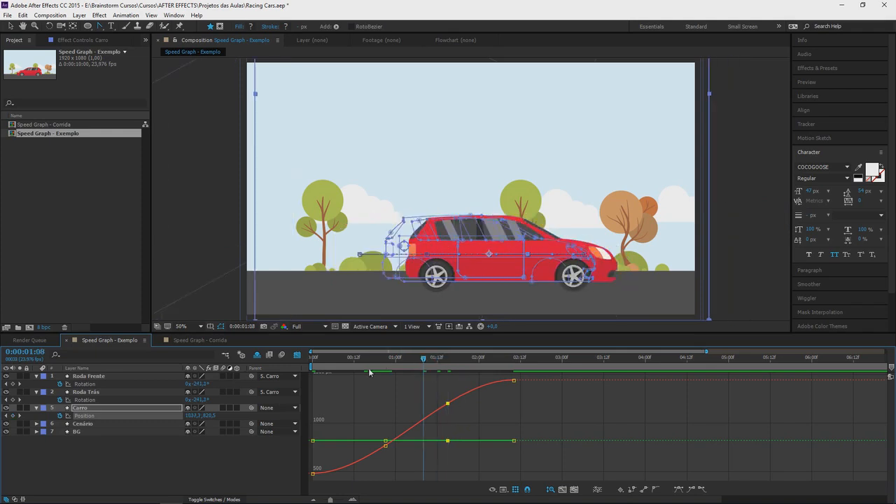
# Return to the first frame and switch Carro's Position graph to the speed graph.
pyautogui.press('Home')
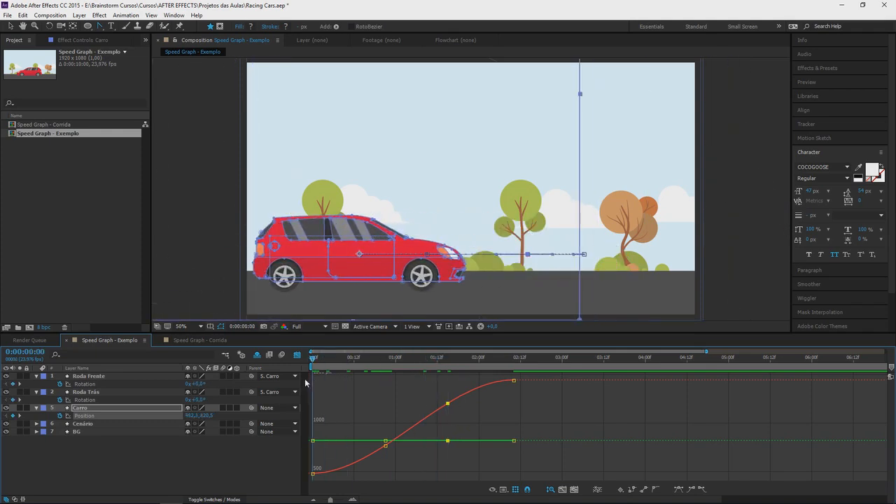
pyautogui.click(532, 411)
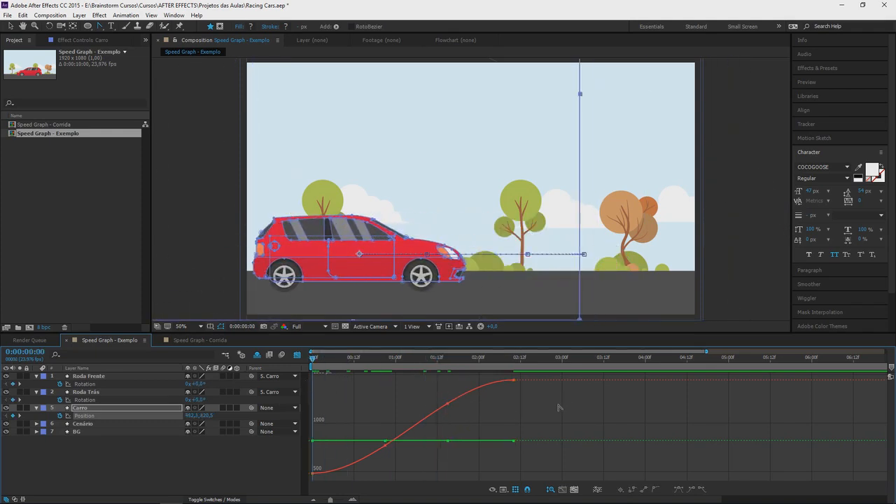
pyautogui.click(504, 489)
pyautogui.click(540, 400)
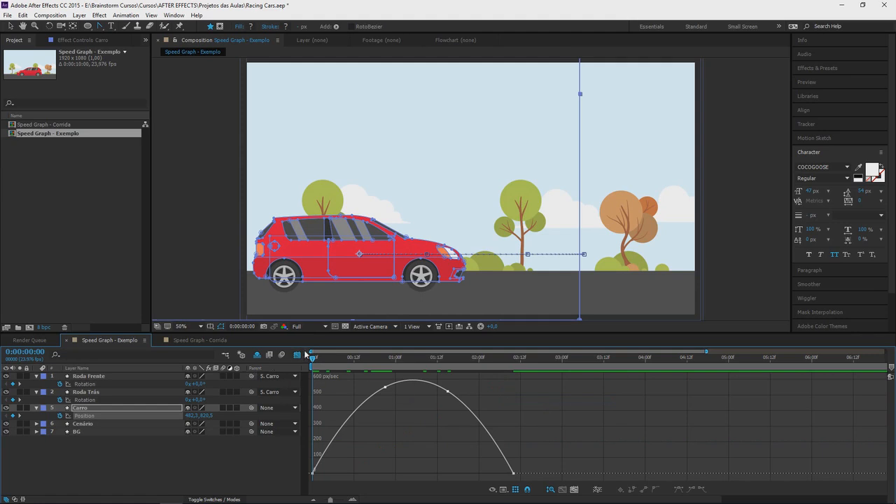
# Close the graph editor and delete Carro's two middle Position keyframes, keeping only the first and last ones.
pyautogui.click(297, 356)
pyautogui.moveTo(378, 413); pyautogui.dragTo(463, 418)
pyautogui.press('Delete')
pyautogui.click(452, 456)
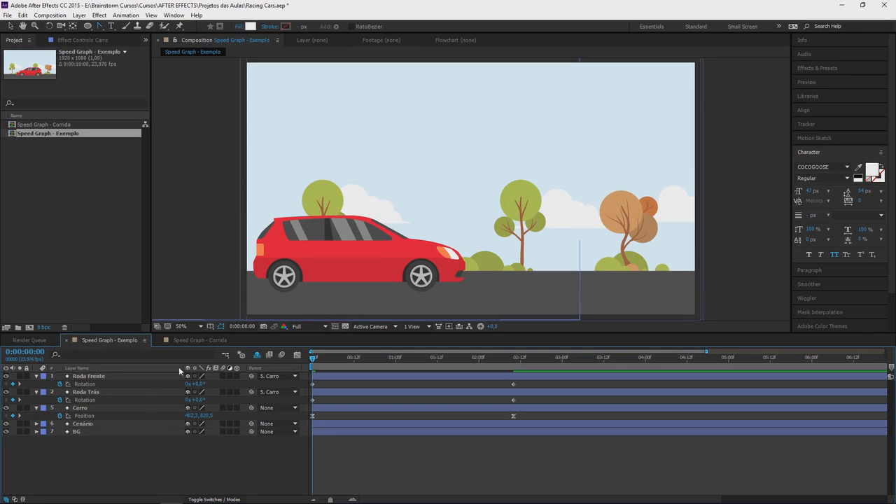
# Open the Speed Graph - Corrida composition and examine the motion paths of Carro Azul, Carro Amarelo, Carro Verde and Carro Vermelho.
pyautogui.click(183, 341)
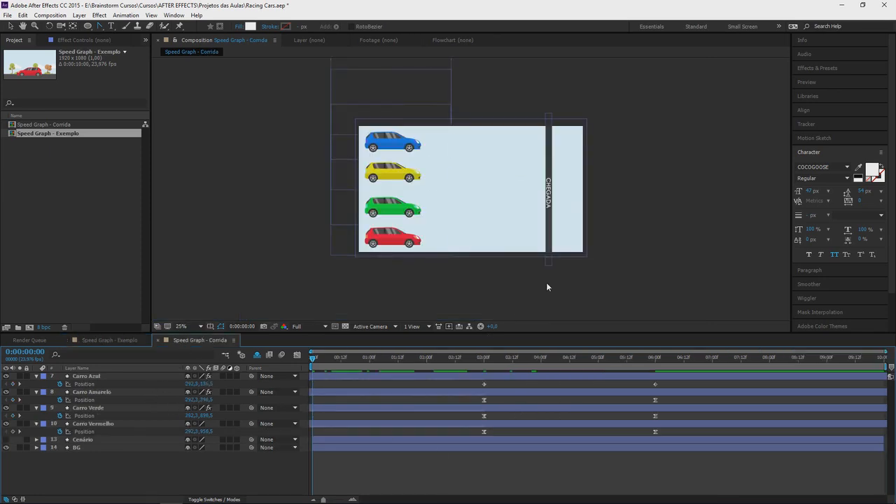
pyautogui.press('.')
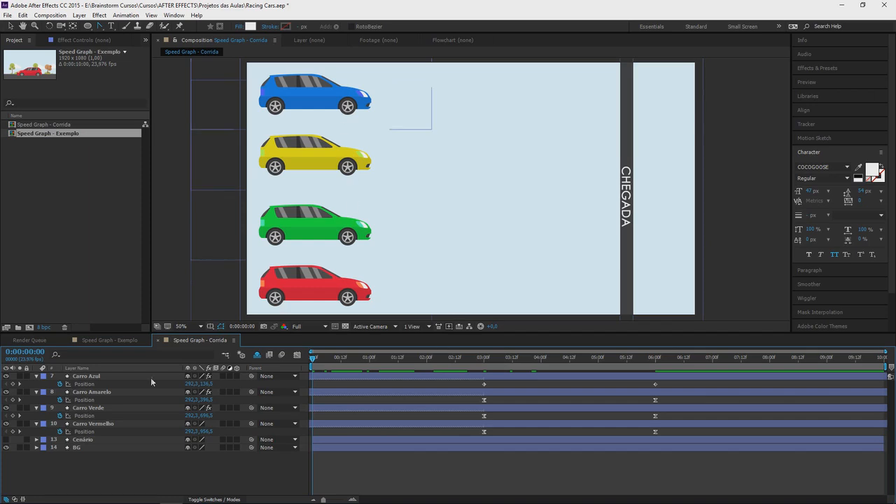
pyautogui.click(119, 376)
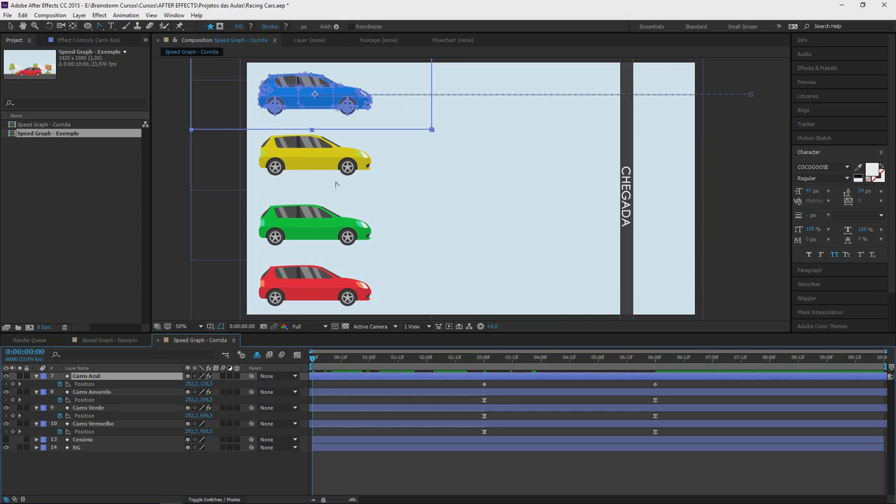
pyautogui.click(410, 168)
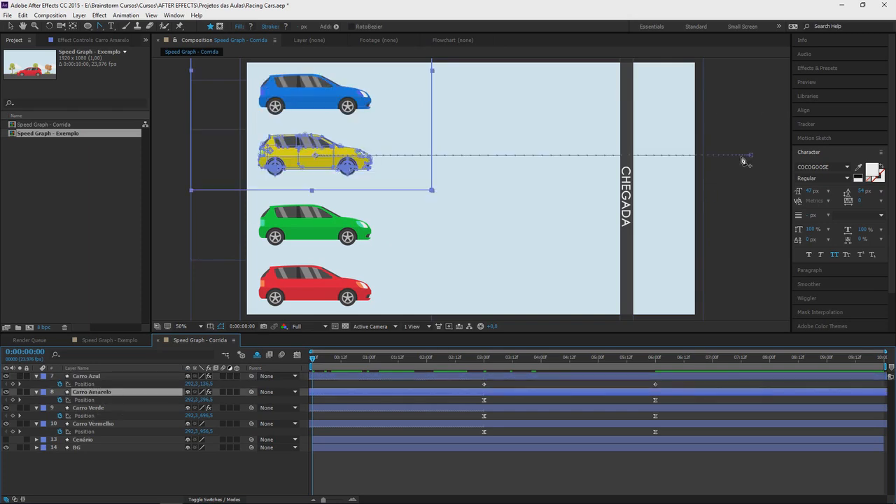
pyautogui.click(98, 408)
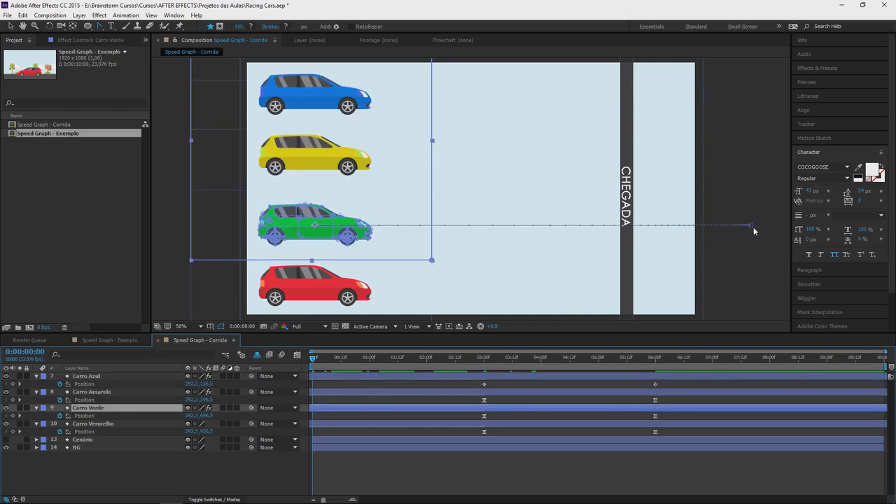
pyautogui.click(123, 422)
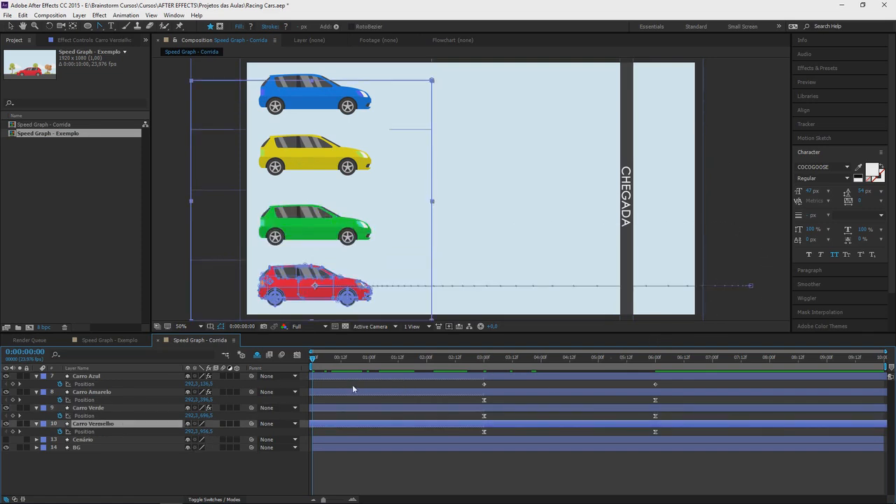
# Check the cars' end positions beyond the finish line at 0:00:07:11 and return to the first frame with nothing selected.
pyautogui.click(738, 358)
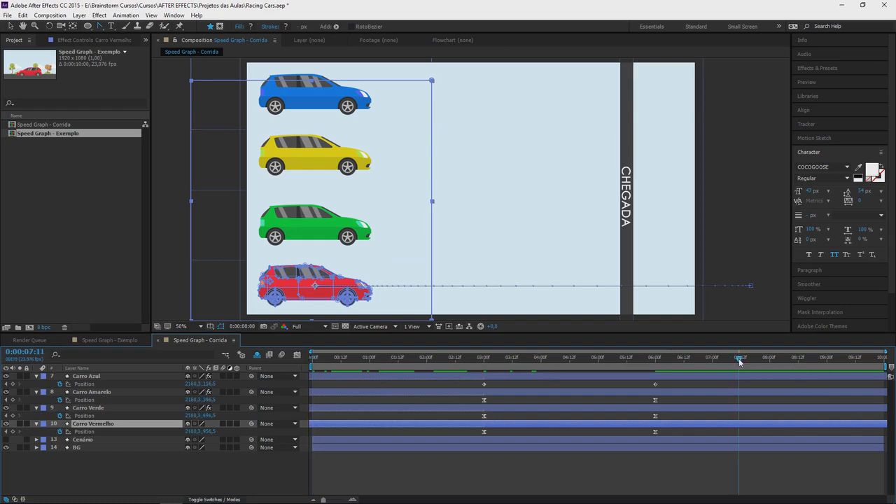
pyautogui.click(89, 408)
pyautogui.click(107, 394)
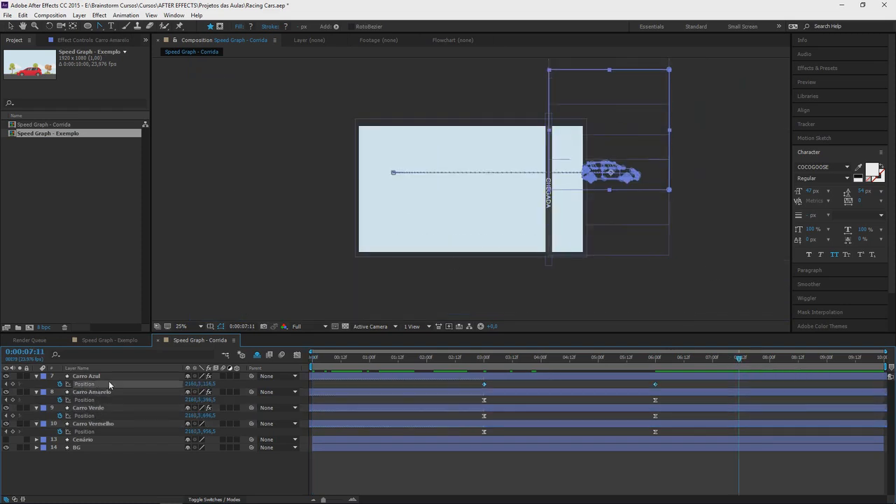
pyautogui.click(632, 137)
pyautogui.moveTo(325, 358); pyautogui.dragTo(311, 358)
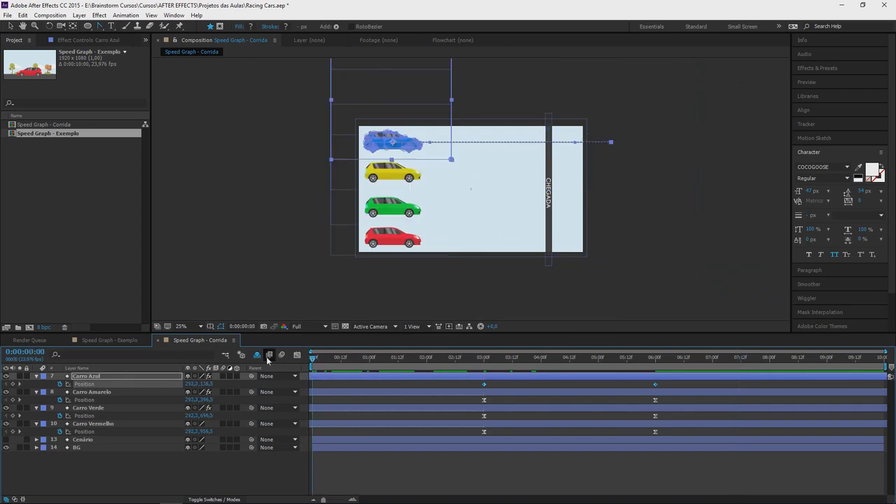
pyautogui.scroll(2, 435, 171)
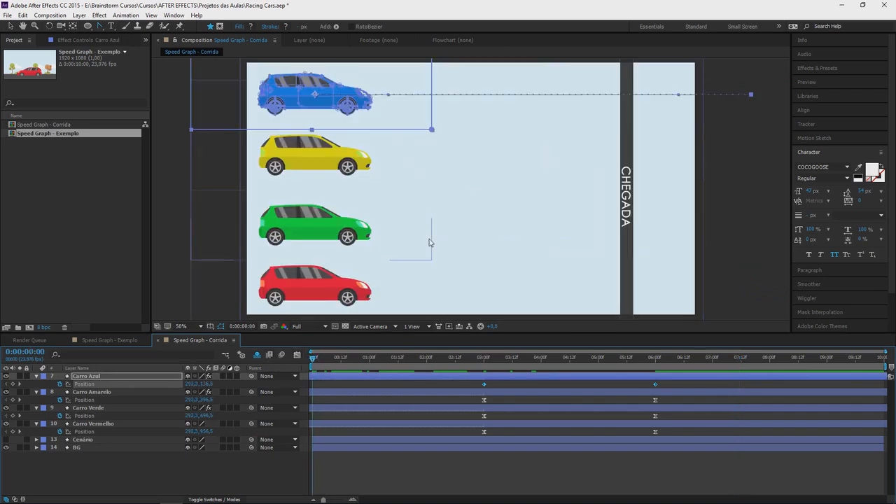
pyautogui.press('v')
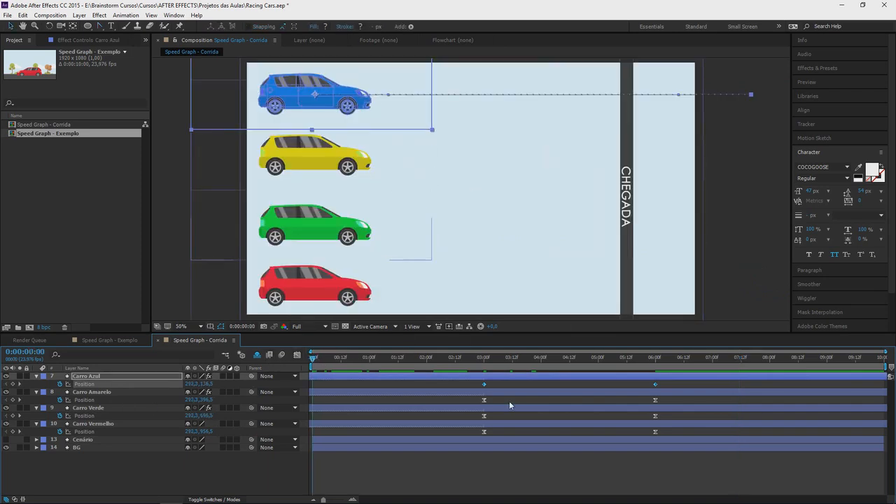
pyautogui.click(469, 386)
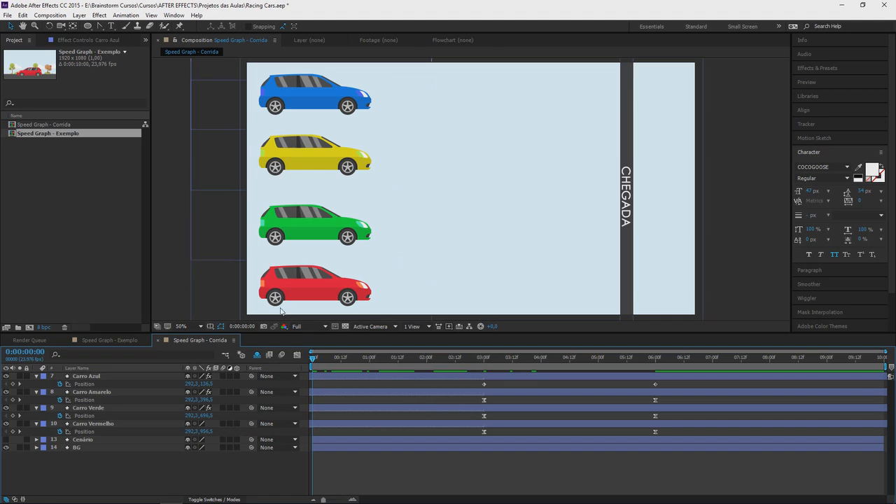
# Compare the Position speed graphs of Carro Azul, Carro Amarelo, Carro Verde and Carro Vermelho in the graph editor.
pyautogui.click(297, 355)
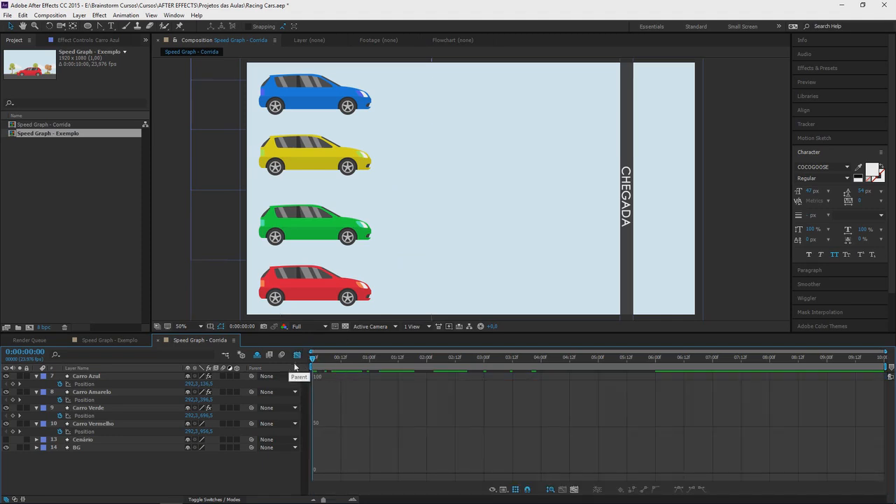
pyautogui.click(108, 384)
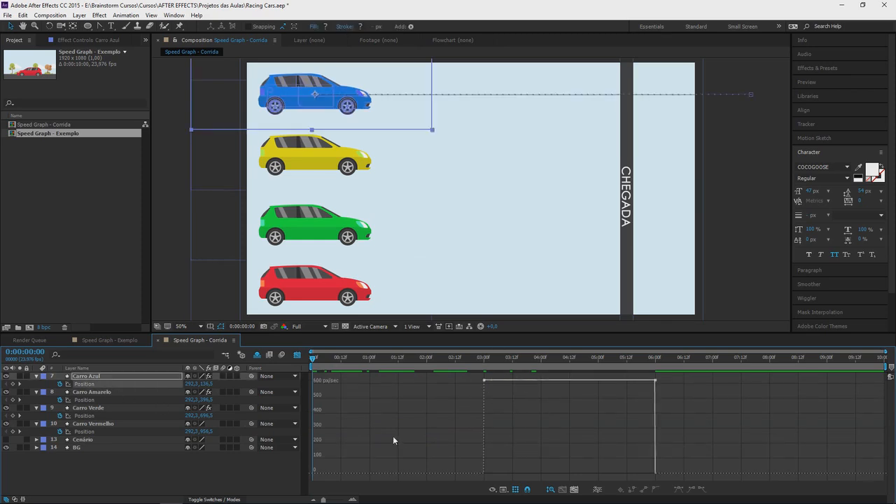
pyautogui.click(116, 399)
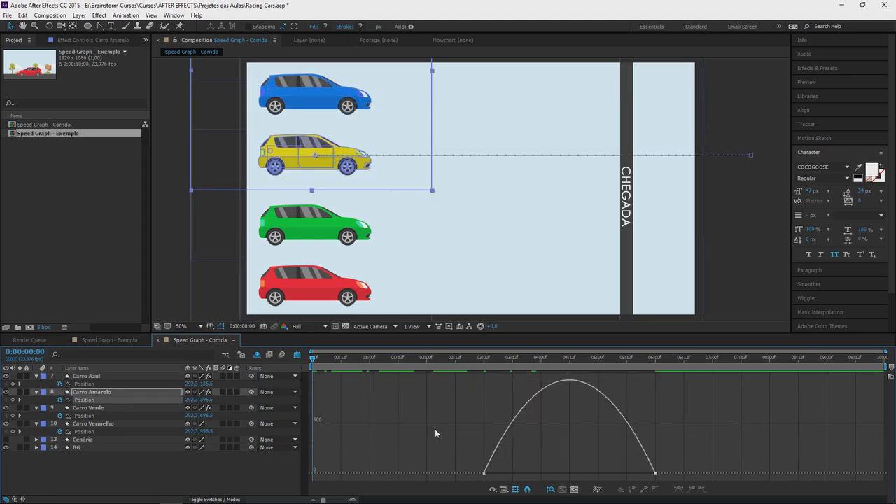
pyautogui.click(100, 417)
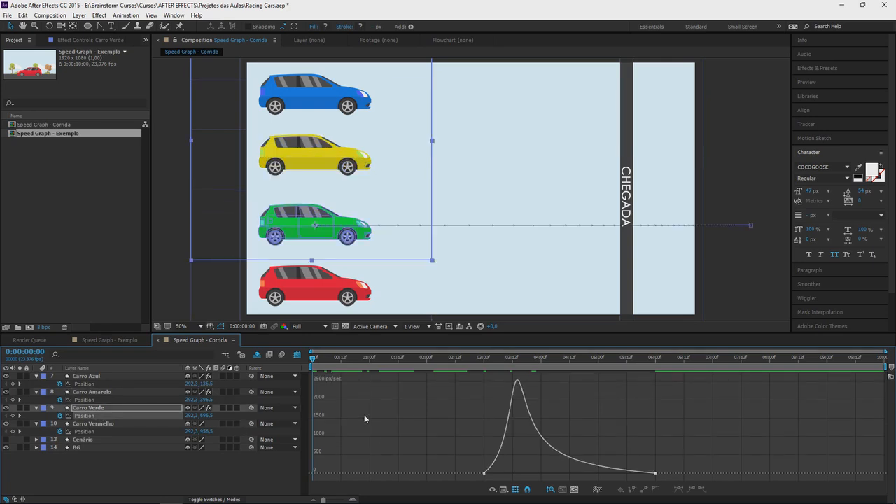
pyautogui.click(135, 433)
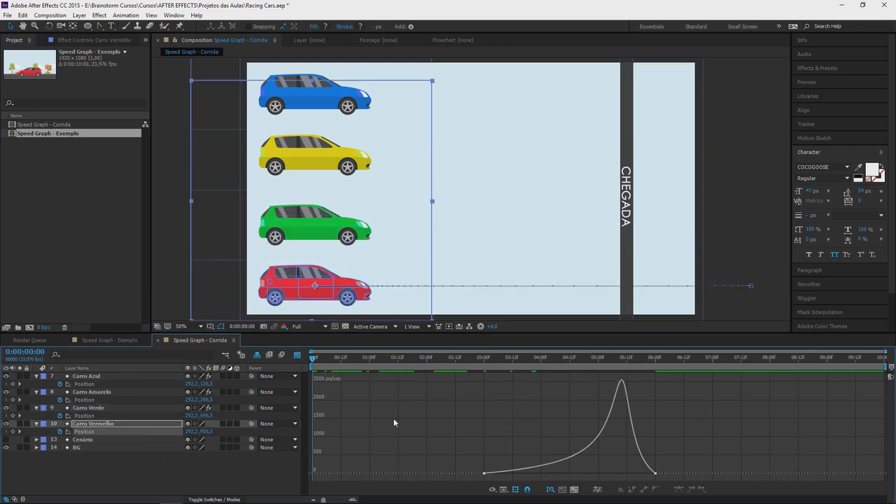
pyautogui.click(85, 416)
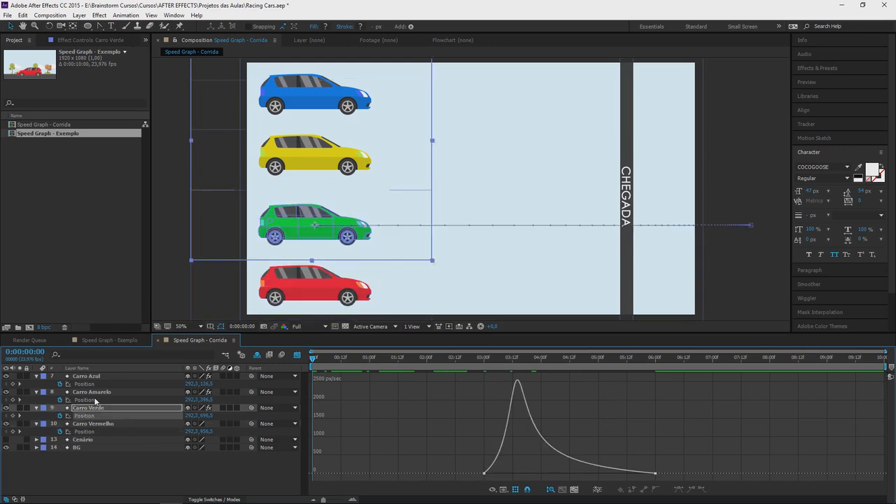
pyautogui.click(91, 400)
pyautogui.click(85, 384)
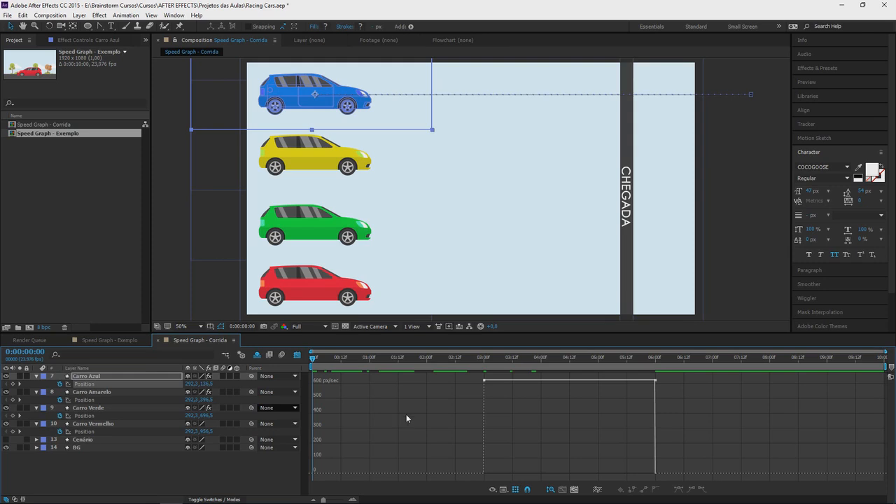
# Preview the race from the start and again from 0:00:02:11 in the layer timeline, and stop at 0:00:04:00 to compare the cars.
pyautogui.hotkey('shift', 'F3')
pyautogui.click(375, 417)
pyautogui.press('space')
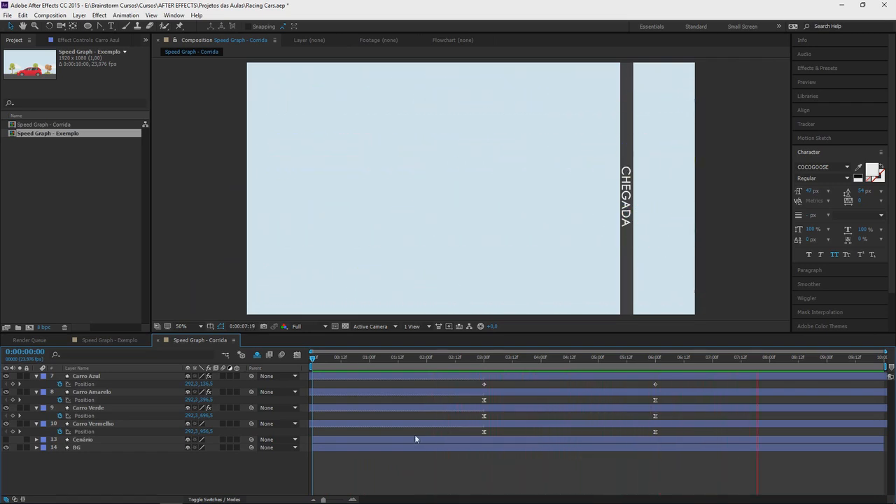
pyautogui.click(453, 364)
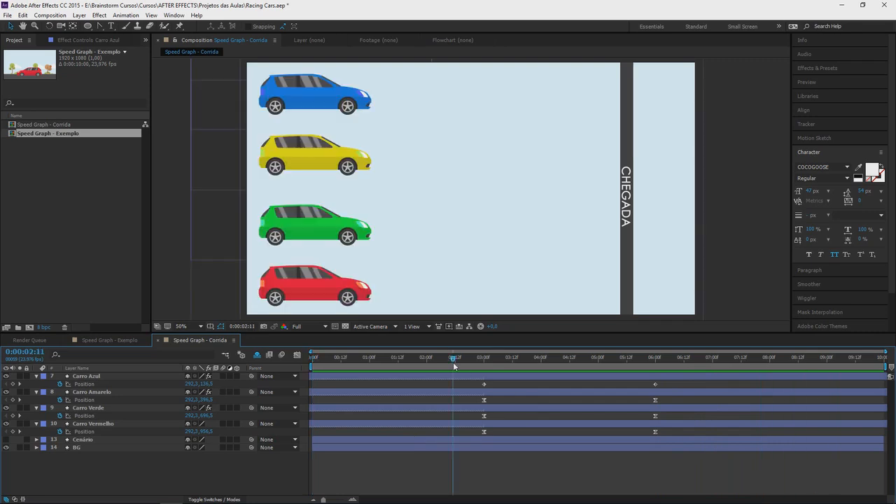
pyautogui.press('space')
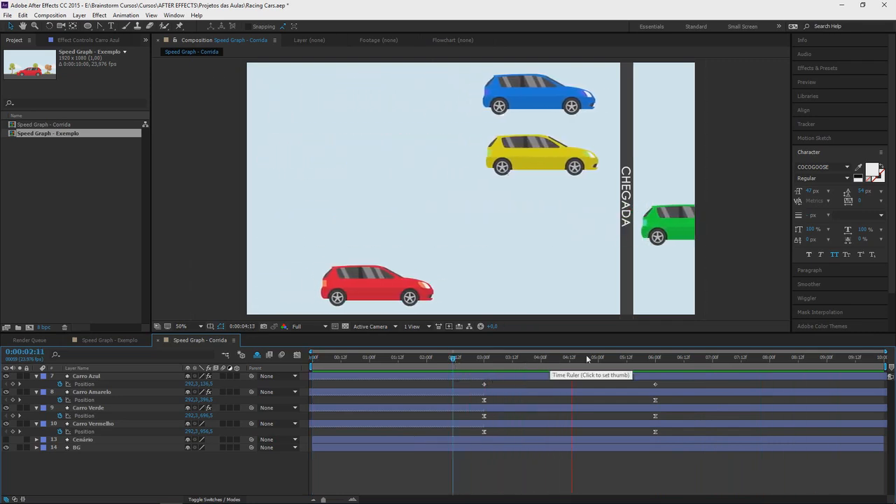
pyautogui.moveTo(655, 371); pyautogui.dragTo(541, 361)
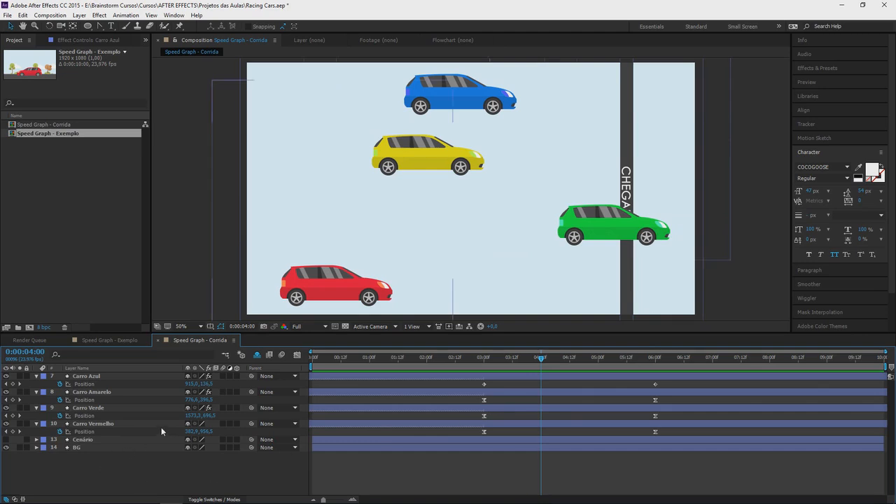
# Show Carro Azul's Position speed graph and scrub along its constant-speed stretch to 0:00:04:14.
pyautogui.click(297, 356)
pyautogui.click(124, 383)
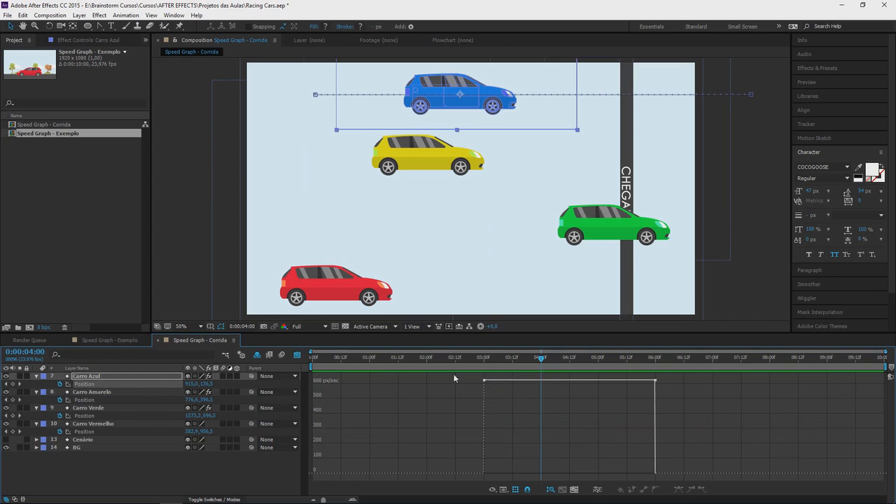
pyautogui.moveTo(505, 381)
pyautogui.moveTo(483, 365); pyautogui.dragTo(572, 377)
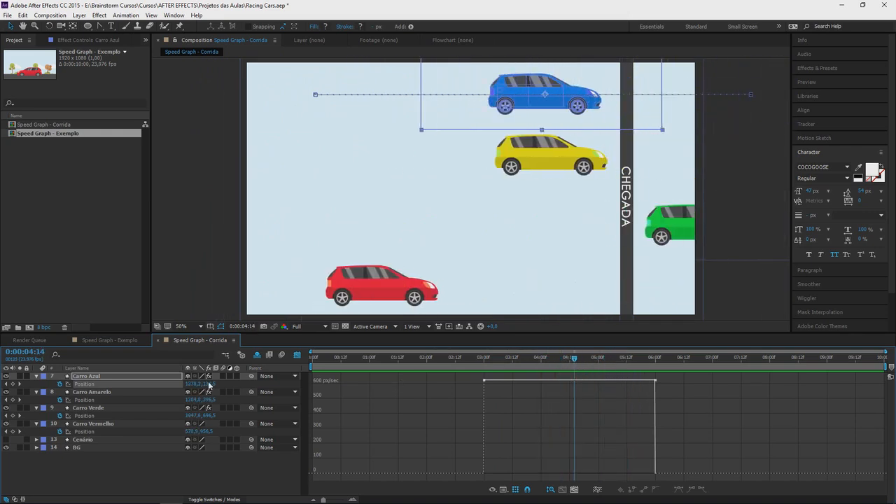
# Show Carro Amarelo's Position speed graph and scrub through its acceleration and deceleration, stopping at 0:00:03:17.
pyautogui.click(129, 400)
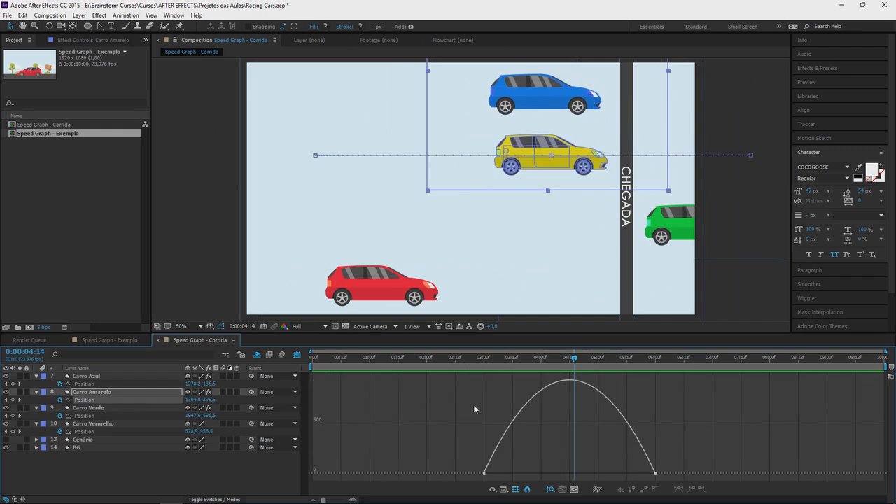
pyautogui.moveTo(475, 363); pyautogui.dragTo(484, 365)
pyautogui.moveTo(620, 368); pyautogui.dragTo(637, 364)
pyautogui.click(511, 369)
pyautogui.moveTo(512, 369); pyautogui.dragTo(525, 369)
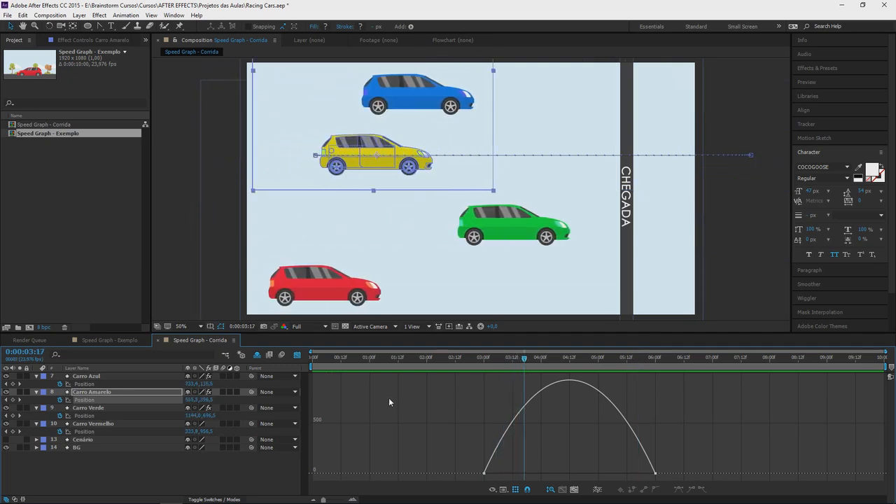
# Inspect the peak of Carro Amarelo's speed curve around 0:00:04:11, play from 0:00:04:13 and scrub back to 0:00:03:04.
pyautogui.click(566, 364)
pyautogui.click(567, 361)
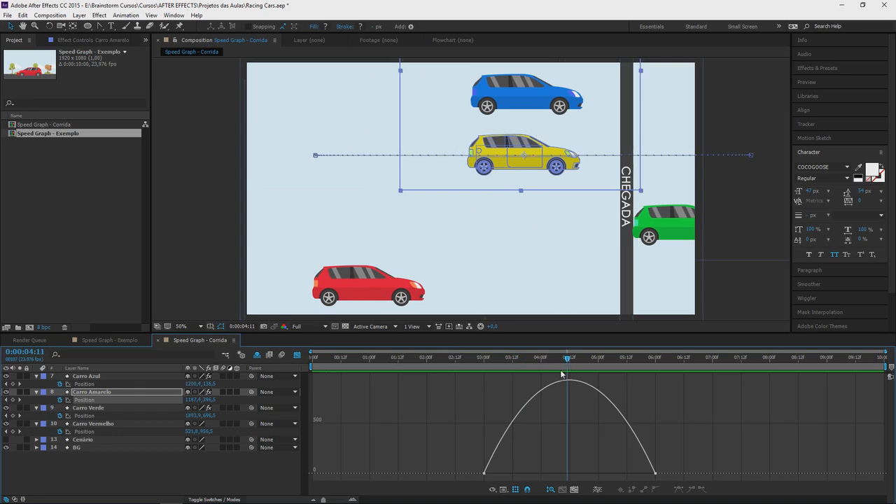
pyautogui.moveTo(570, 381)
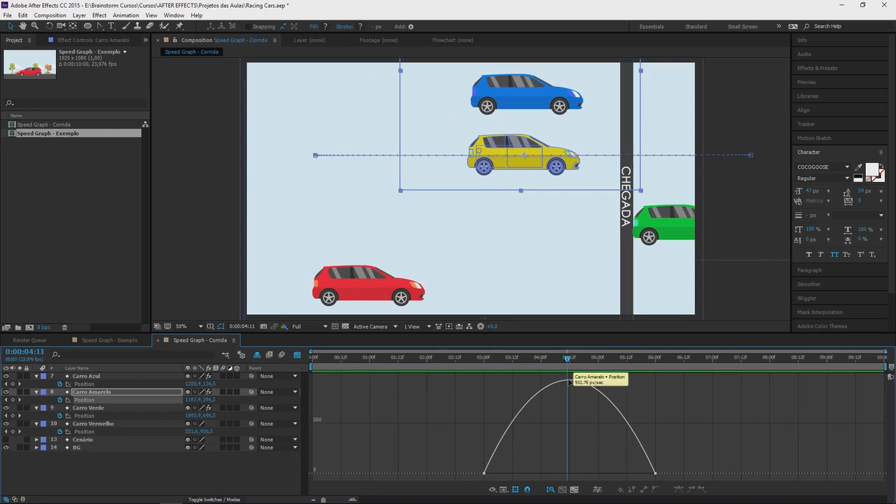
pyautogui.moveTo(568, 358)
pyautogui.mouseDown()
pyautogui.moveTo(516, 359)
pyautogui.moveTo(638, 363)
pyautogui.moveTo(572, 370)
pyautogui.mouseUp()
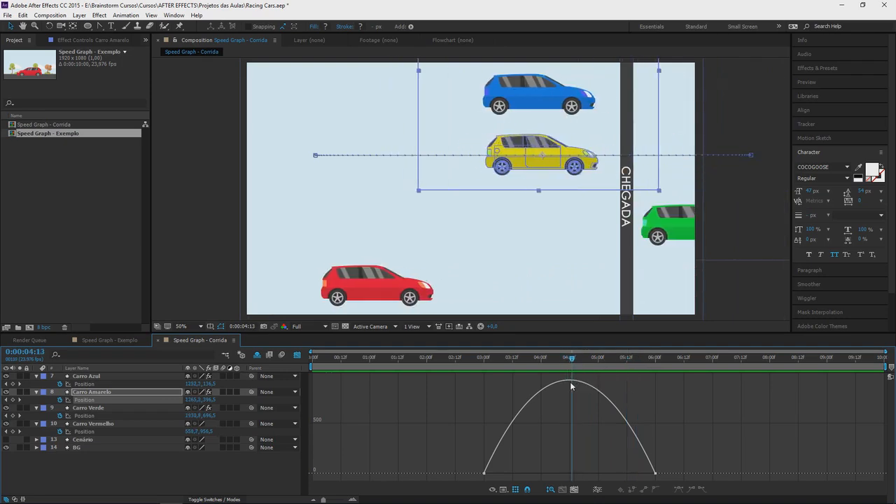
pyautogui.press('space')
pyautogui.moveTo(603, 364); pyautogui.dragTo(494, 364)
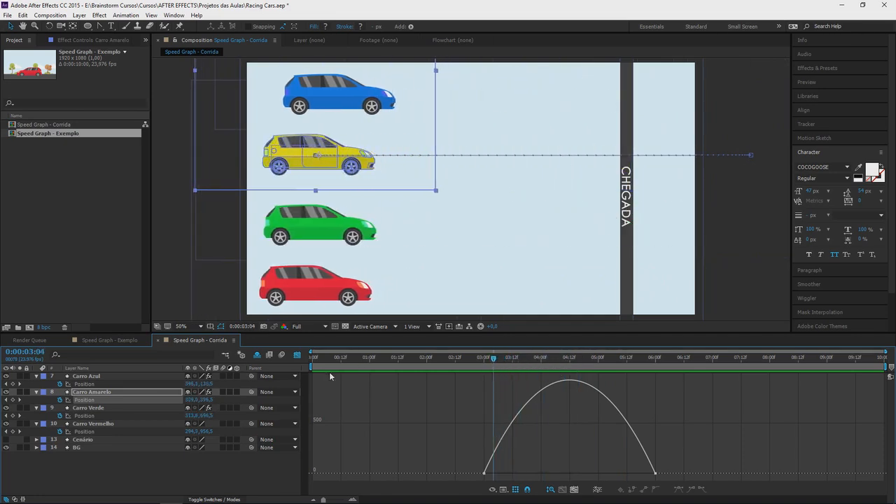
# Show Carro Vermelho's Position speed graph, inspect its curve from 0:00:02:23 and scrub through the acceleration to the peak at 0:00:05:10.
pyautogui.click(111, 430)
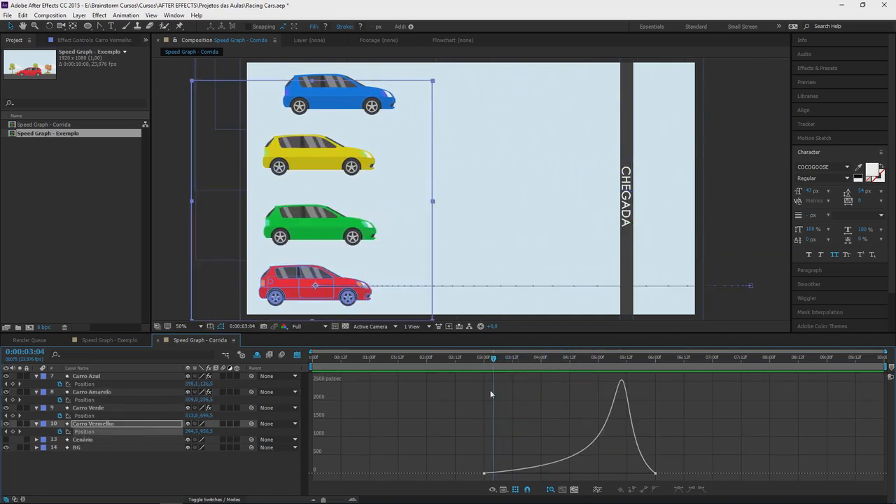
pyautogui.moveTo(492, 364); pyautogui.dragTo(480, 365)
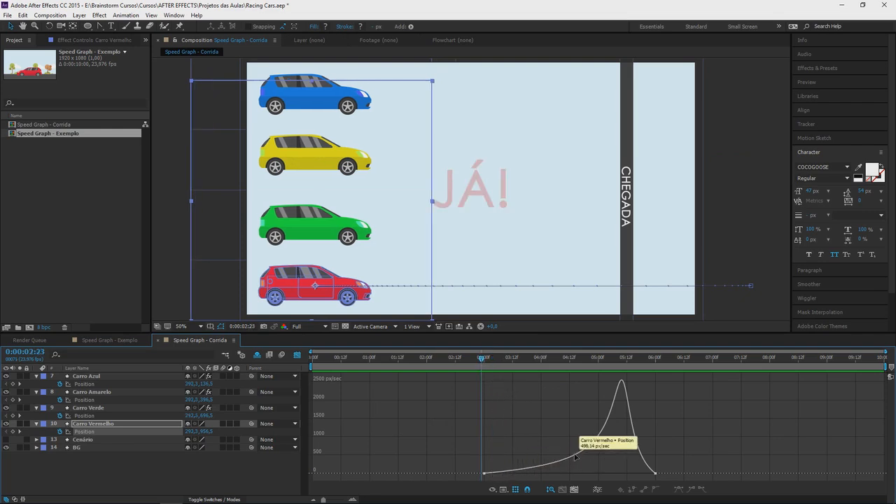
pyautogui.moveTo(621, 381)
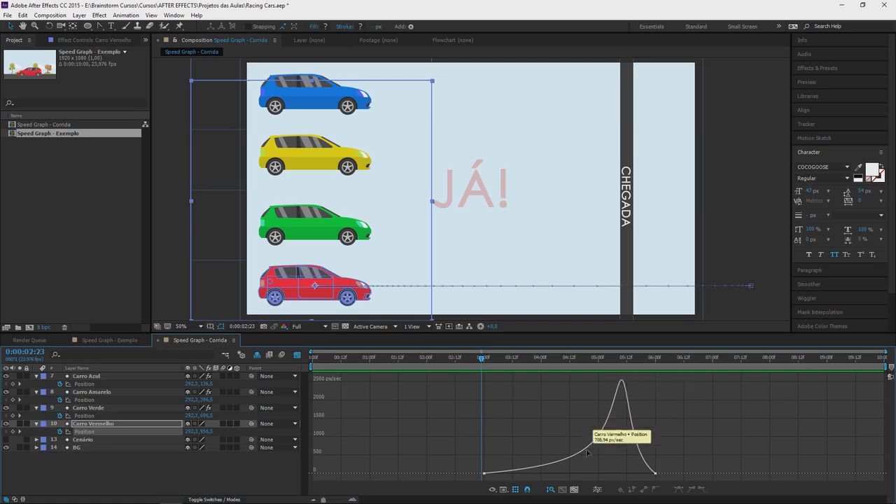
pyautogui.moveTo(544, 367); pyautogui.dragTo(618, 368)
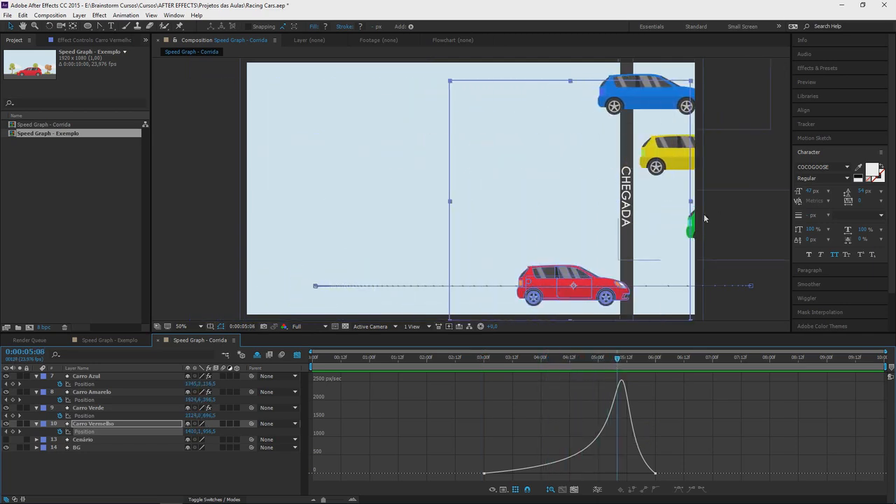
pyautogui.click(622, 362)
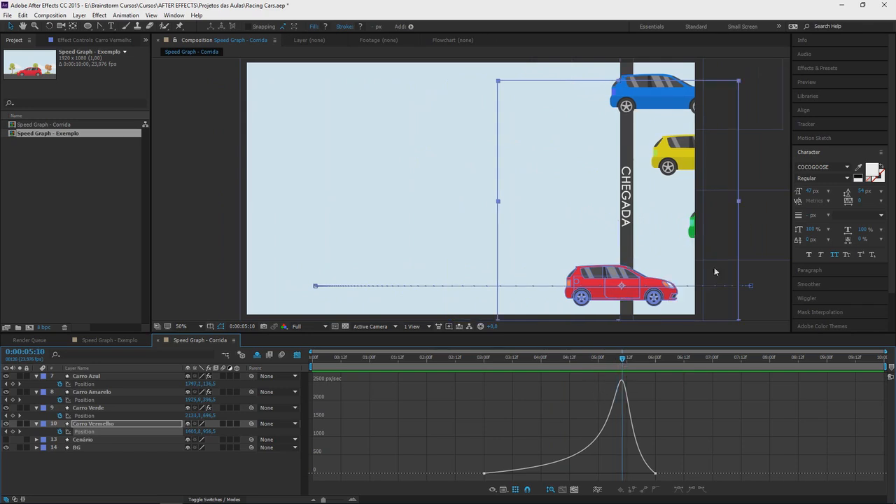
# Scrub back to 0:00:04:08, inspect Carro Vermelho's speed on the curve there, and continue back to about 0:00:03:19.
pyautogui.moveTo(598, 368); pyautogui.dragTo(561, 367)
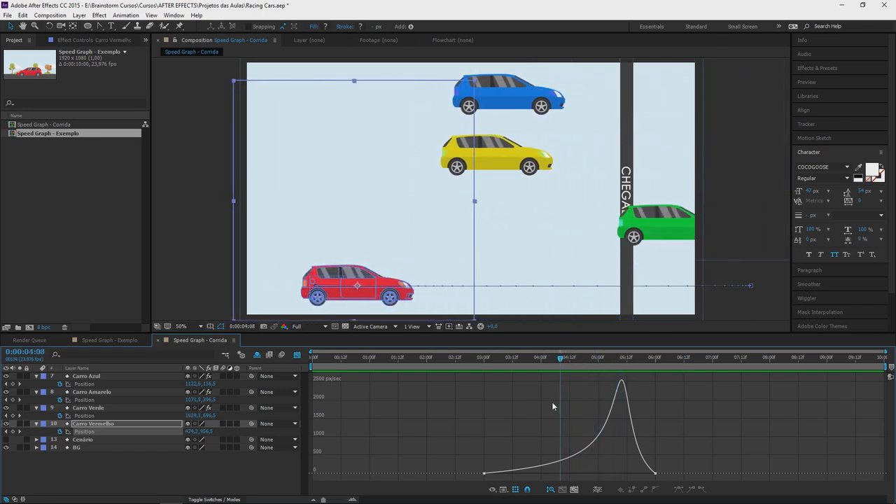
pyautogui.moveTo(560, 463)
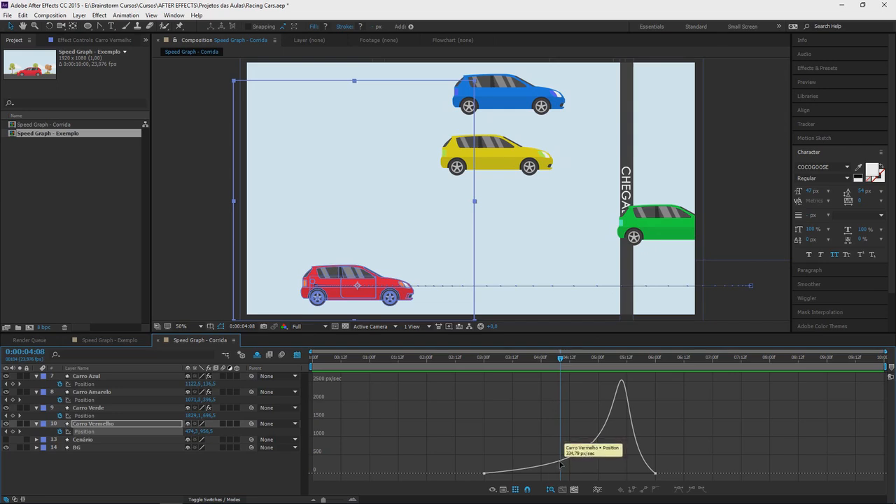
pyautogui.moveTo(554, 367); pyautogui.dragTo(527, 363)
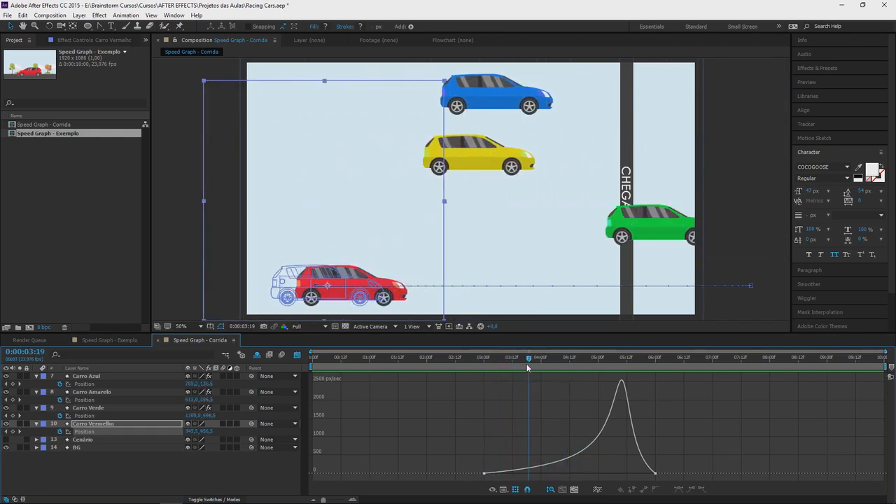
# Show Carro Verde's Position speed graph, scrub through its peak around 0:00:03:14 and its deceleration, and return to 0:00:02:22.
pyautogui.click(104, 418)
pyautogui.moveTo(483, 365); pyautogui.dragTo(519, 367)
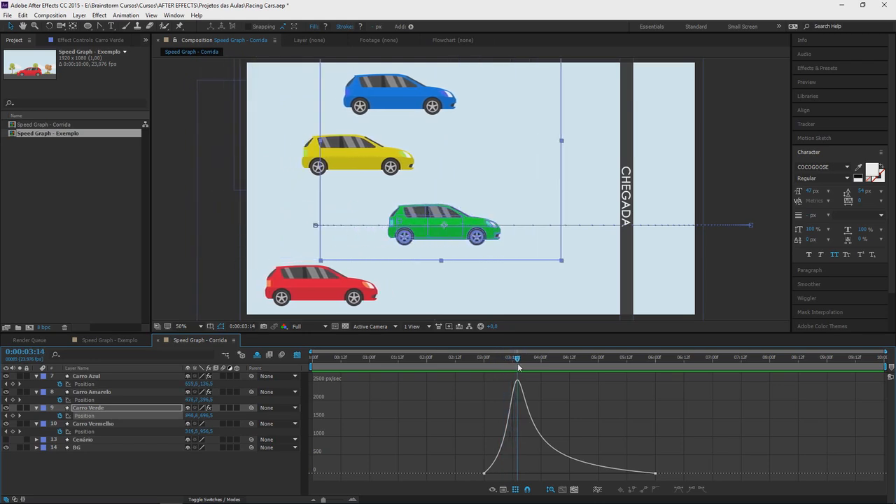
pyautogui.moveTo(519, 382)
pyautogui.moveTo(516, 362); pyautogui.dragTo(548, 365)
pyautogui.moveTo(556, 365); pyautogui.dragTo(480, 370)
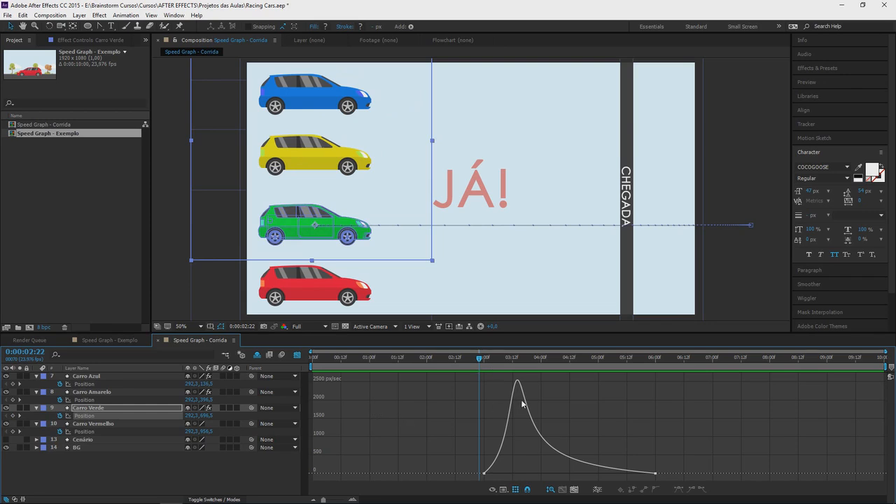
# Compare the Position speed graphs of Carro Vermelho, Carro Verde and Carro Amarelo in turn, finishing with Carro Azul's.
pyautogui.click(97, 401)
pyautogui.click(98, 431)
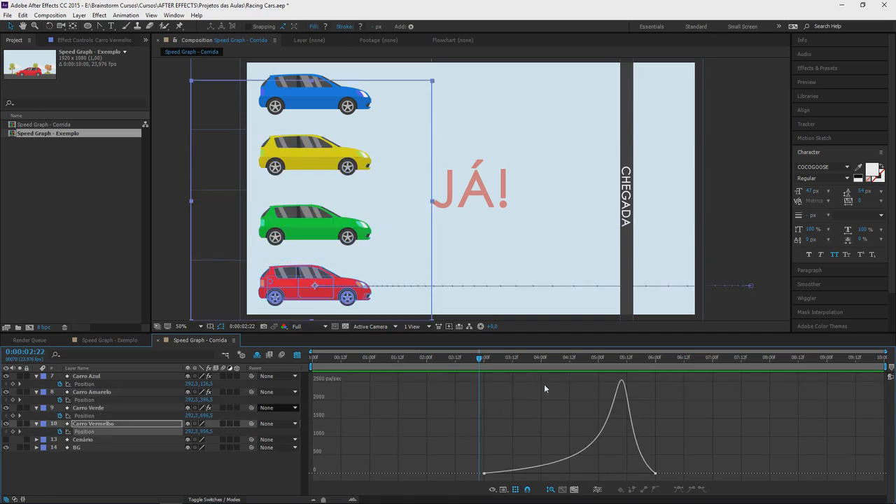
pyautogui.click(123, 407)
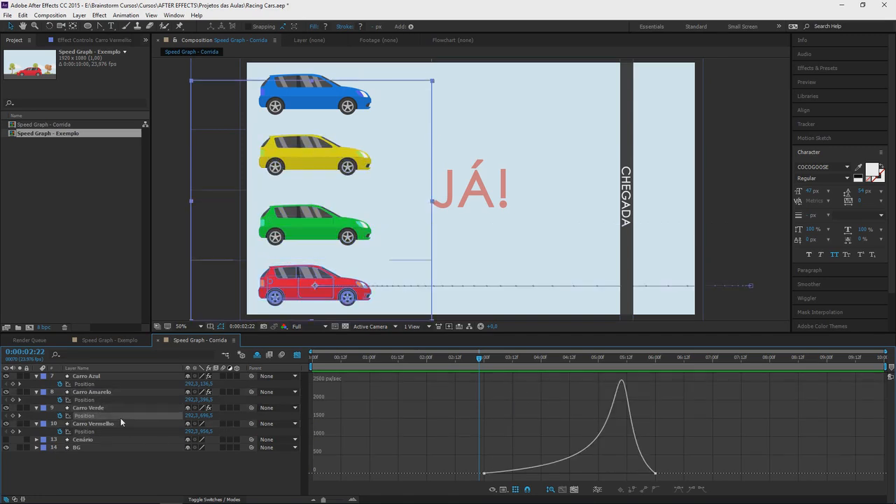
pyautogui.click(123, 400)
pyautogui.click(126, 383)
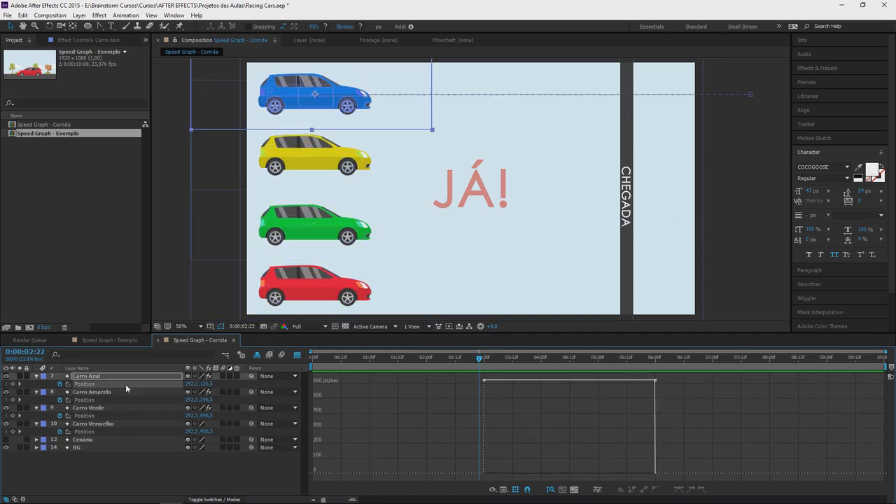